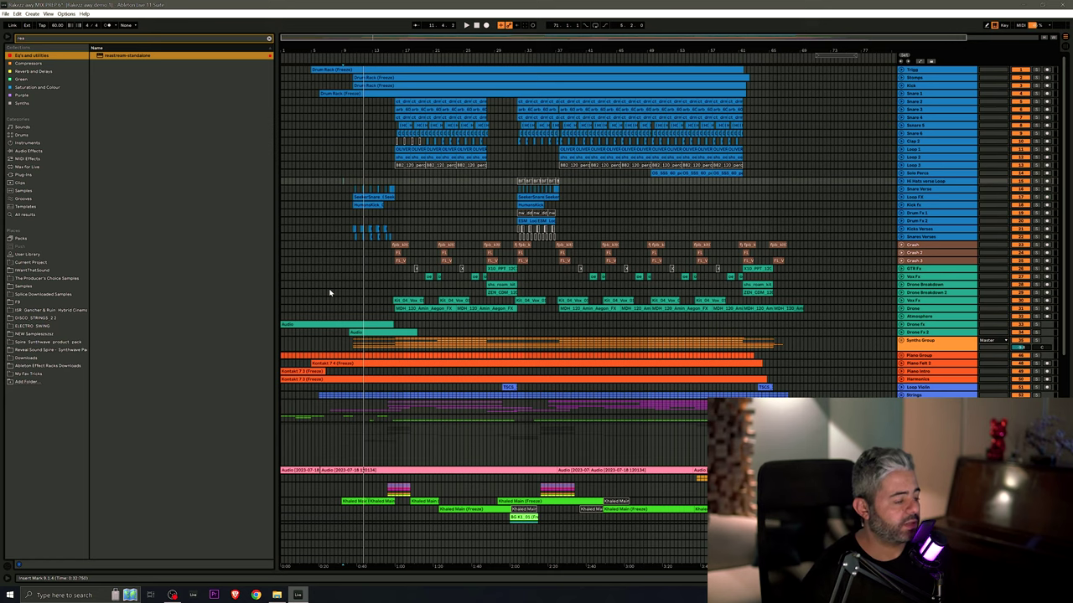
# Audition the green main vocal track in solo
pyautogui.scroll(-2, 503, 294)
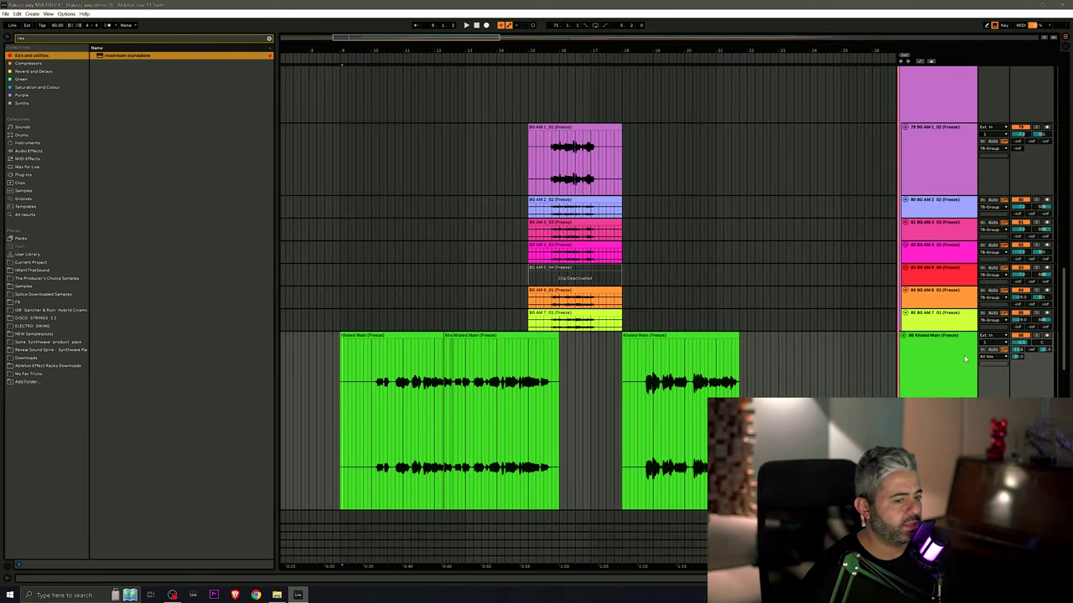
pyautogui.press('space')
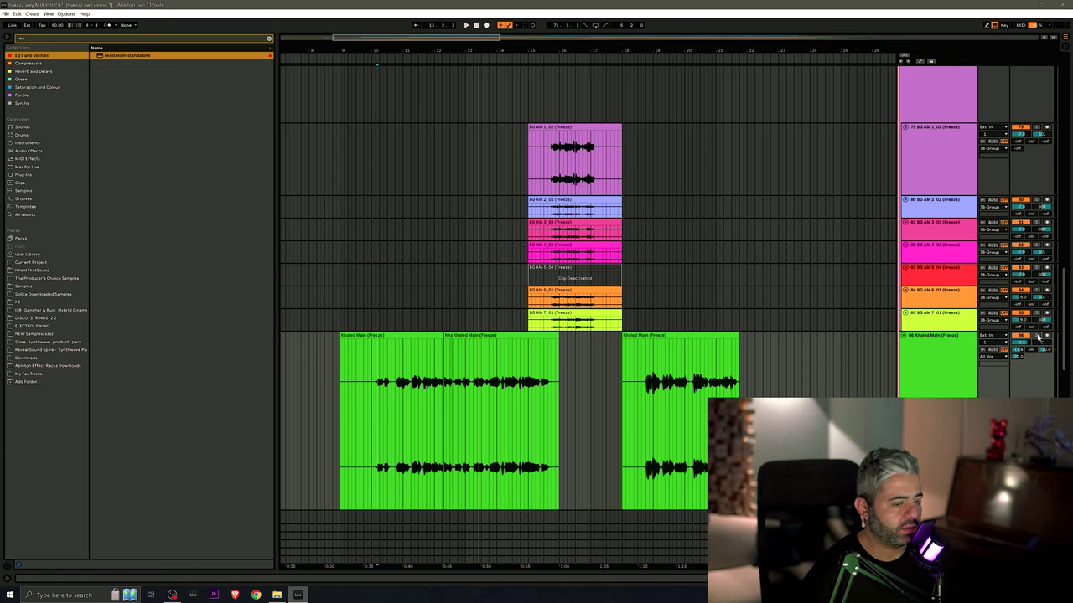
pyautogui.scroll(-3, 1065, 376)
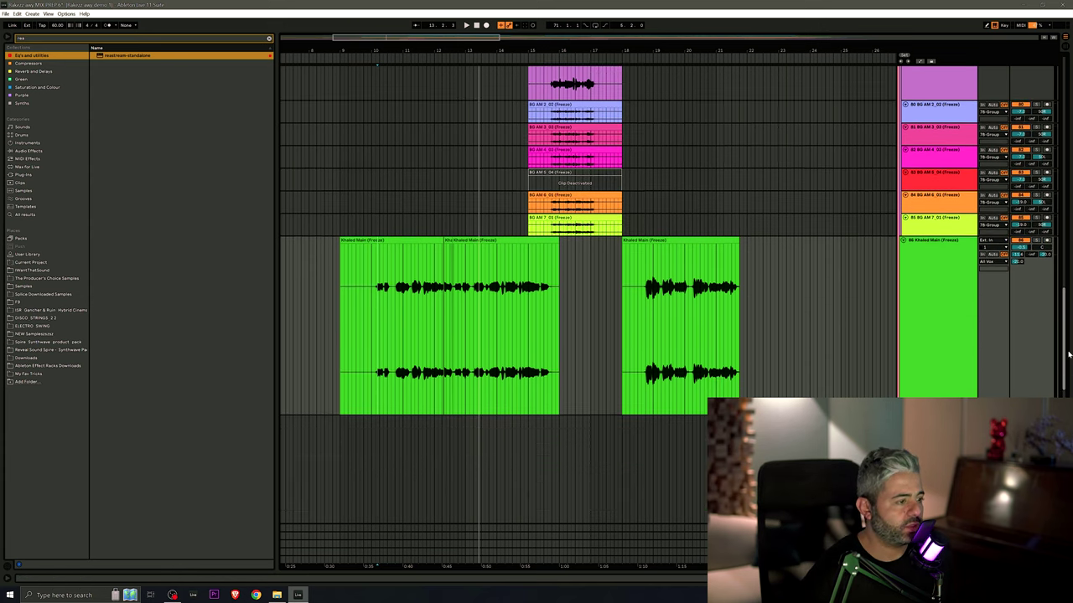
# Unfold the Piano Felt track inside the Piano Group to show its waveform
pyautogui.scroll(10, 1069, 355)
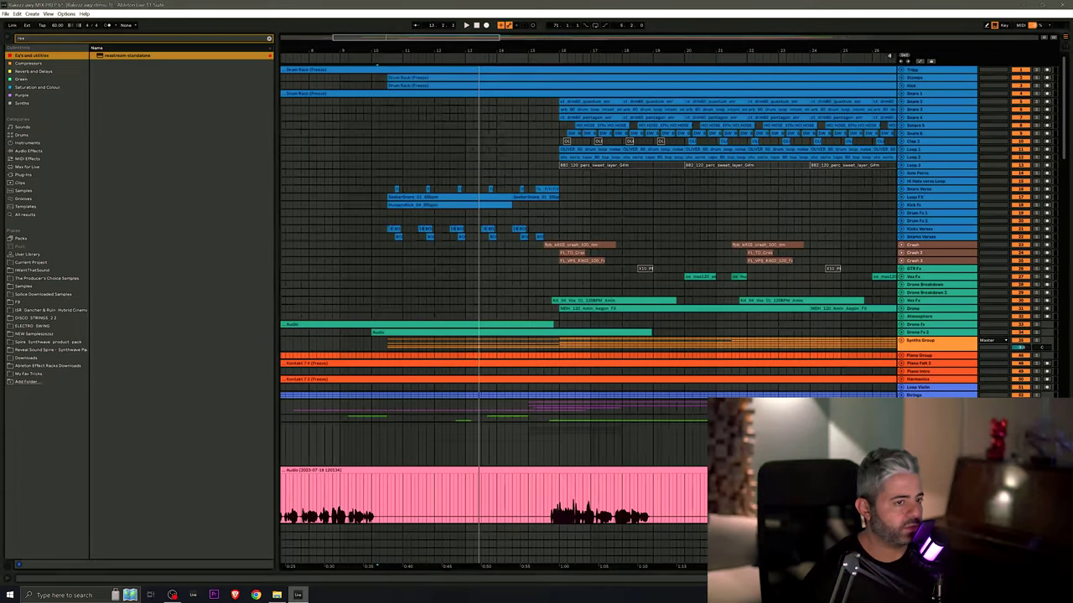
pyautogui.scroll(-5, 956, 161)
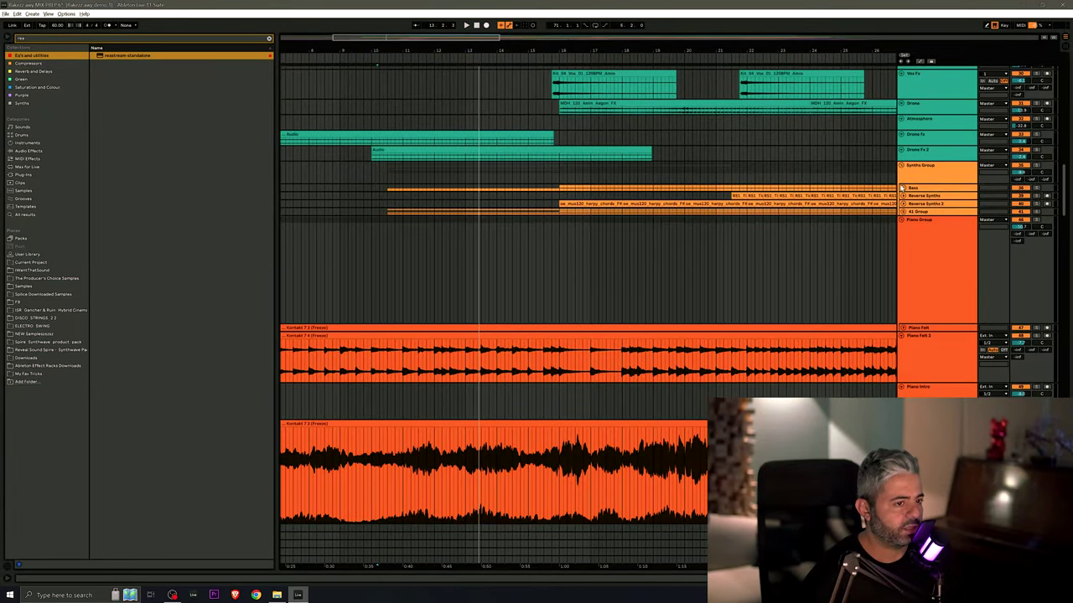
pyautogui.scroll(-10, 904, 190)
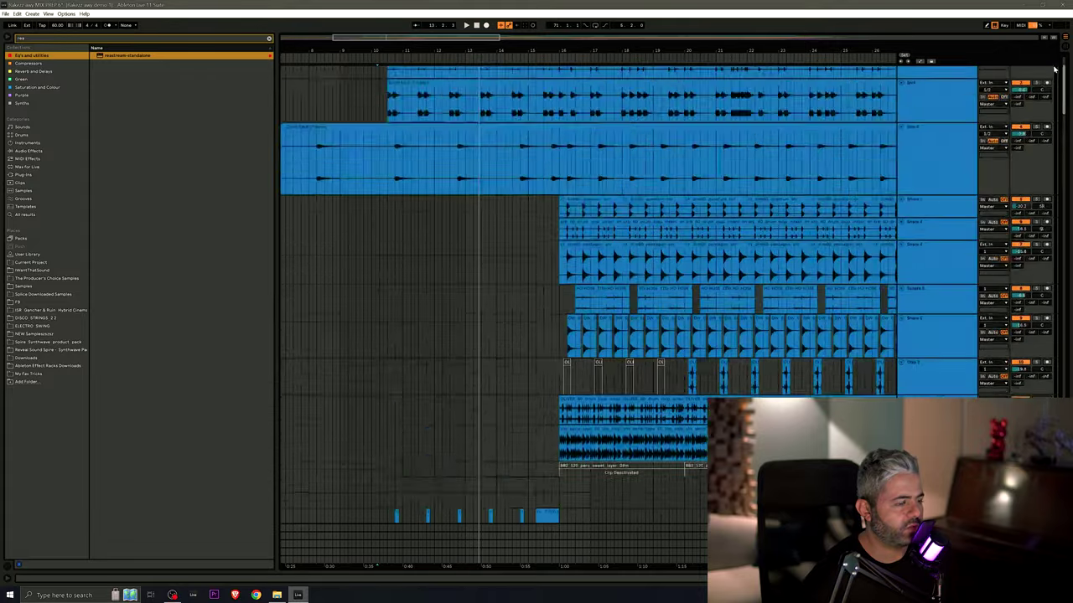
pyautogui.scroll(-15, 1055, 70)
pyautogui.moveTo(1066, 463); pyautogui.dragTo(1070, 195)
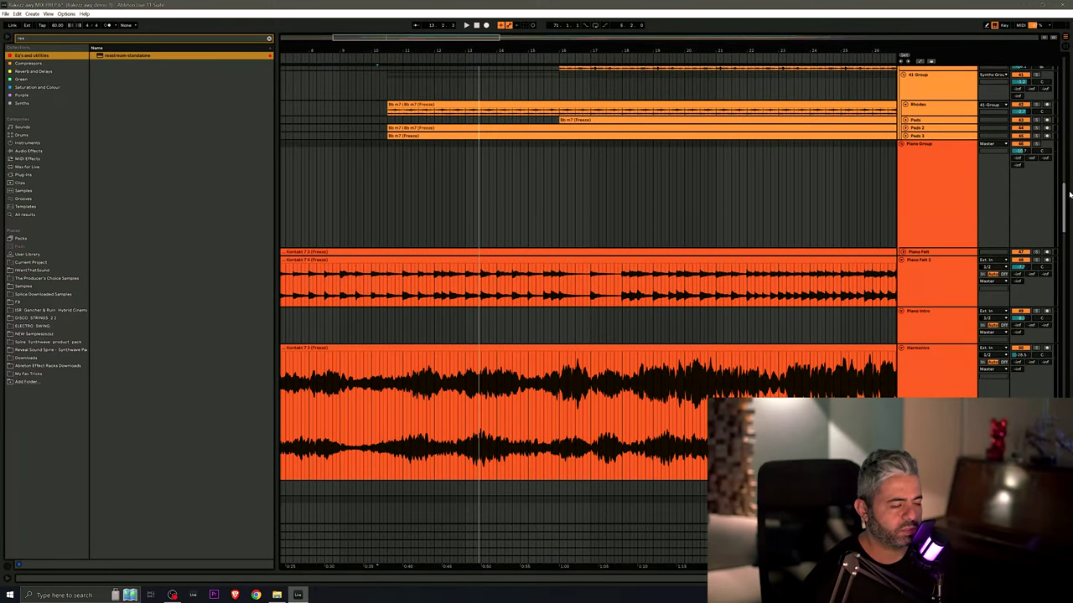
pyautogui.click(904, 252)
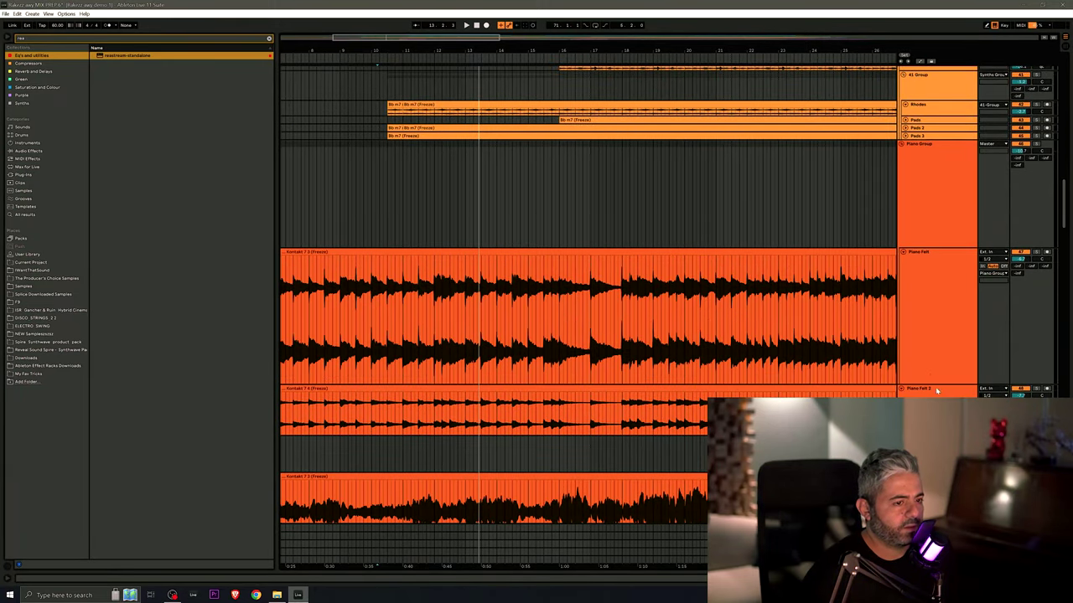
# Solo the Piano Felt track and play it from bar 11
pyautogui.hscroll(-5, 593, 384)
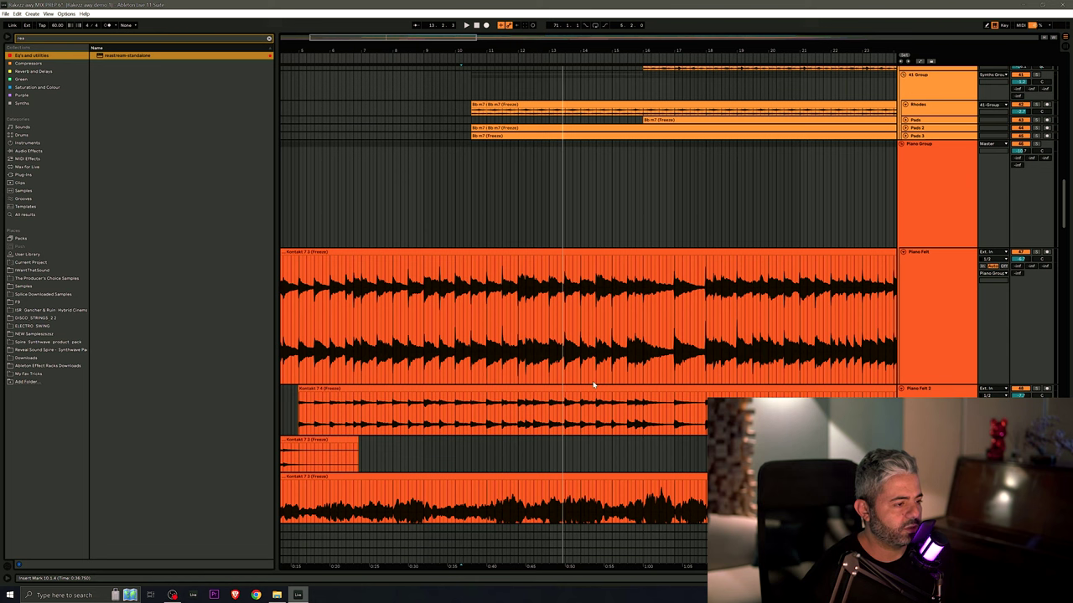
pyautogui.click(1036, 253)
pyautogui.click(486, 306)
pyautogui.press('space')
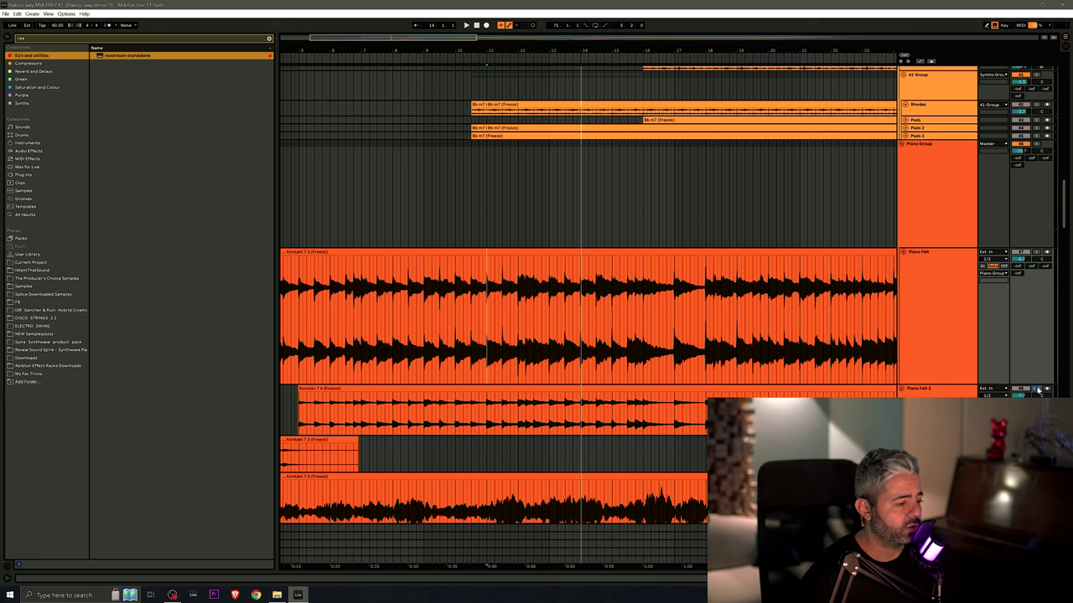
# Play the Piano Felt 2 track in solo, followed by both felt piano tracks soloed together
pyautogui.press('space')
pyautogui.press('space')
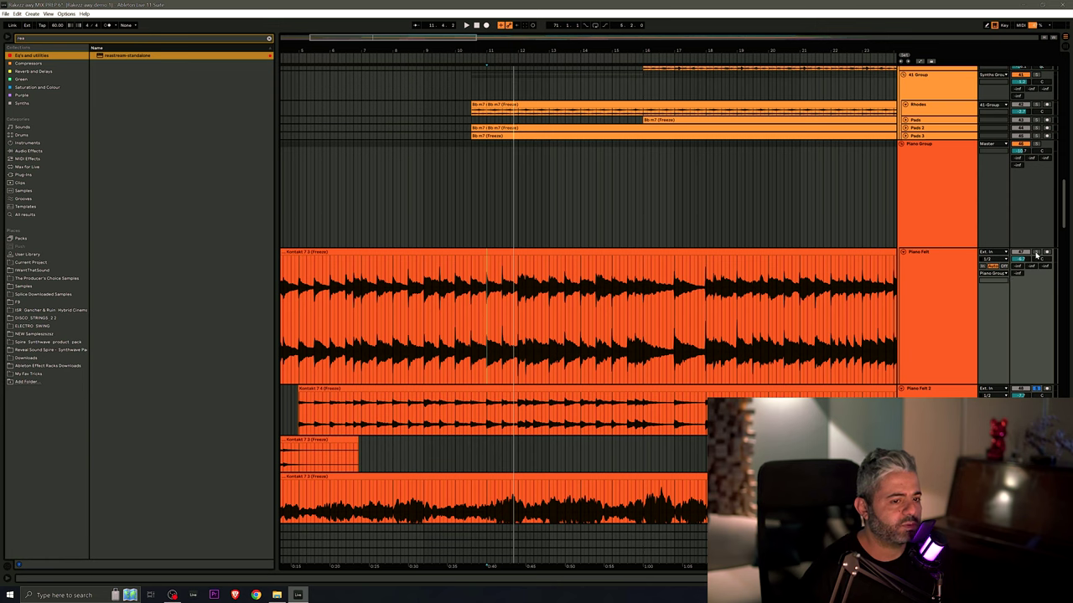
pyautogui.press('space')
pyautogui.press('space')
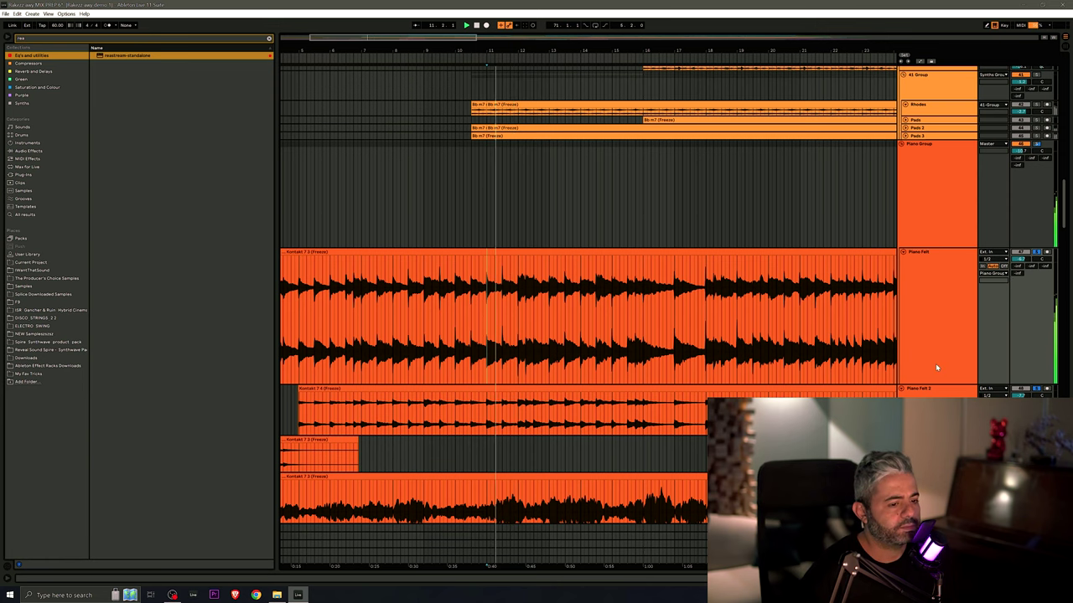
pyautogui.scroll(-2, 936, 367)
pyautogui.scroll(-2, 935, 363)
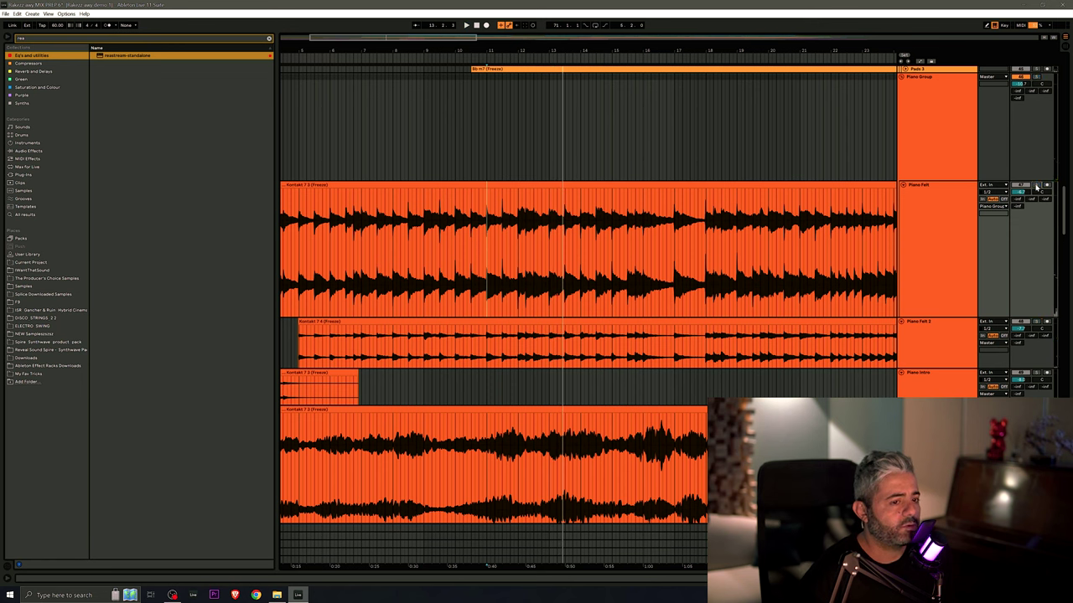
# Play the Harmonics track in solo from bar 11
pyautogui.click(489, 437)
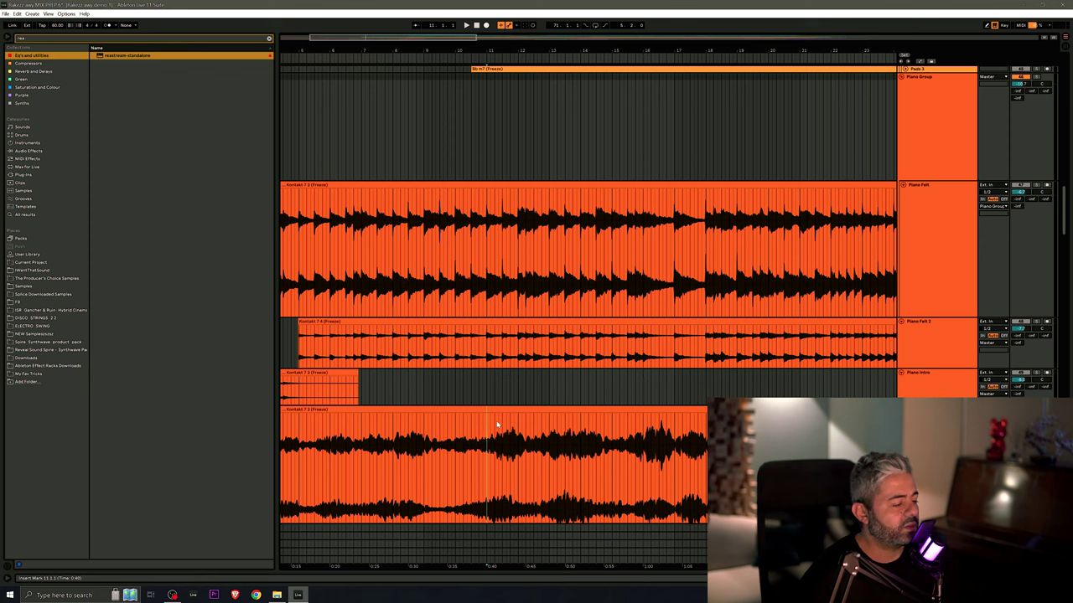
pyautogui.press('space')
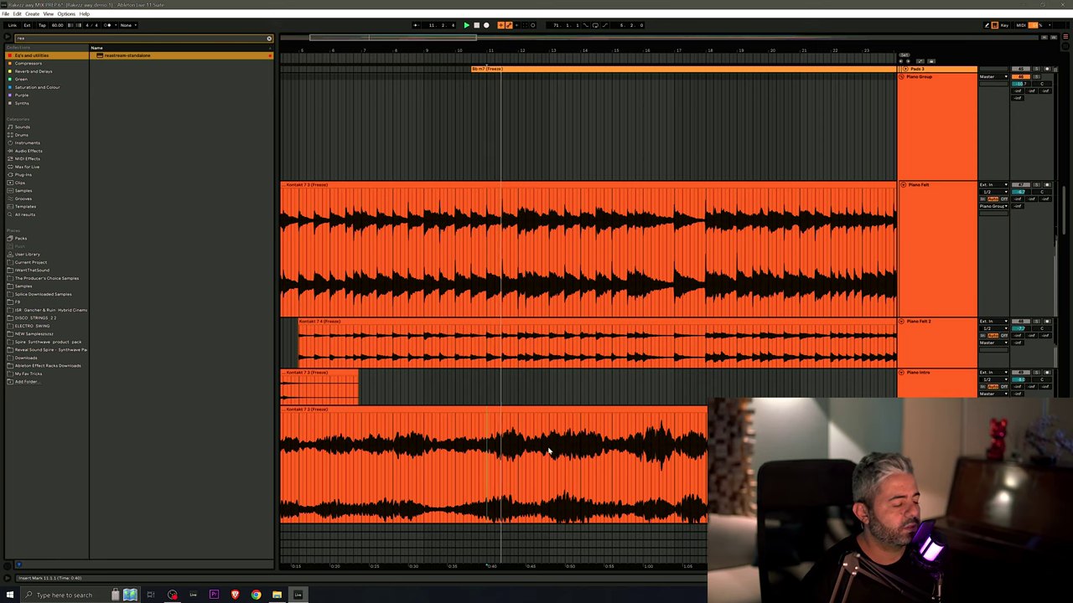
pyautogui.scroll(-3, 549, 452)
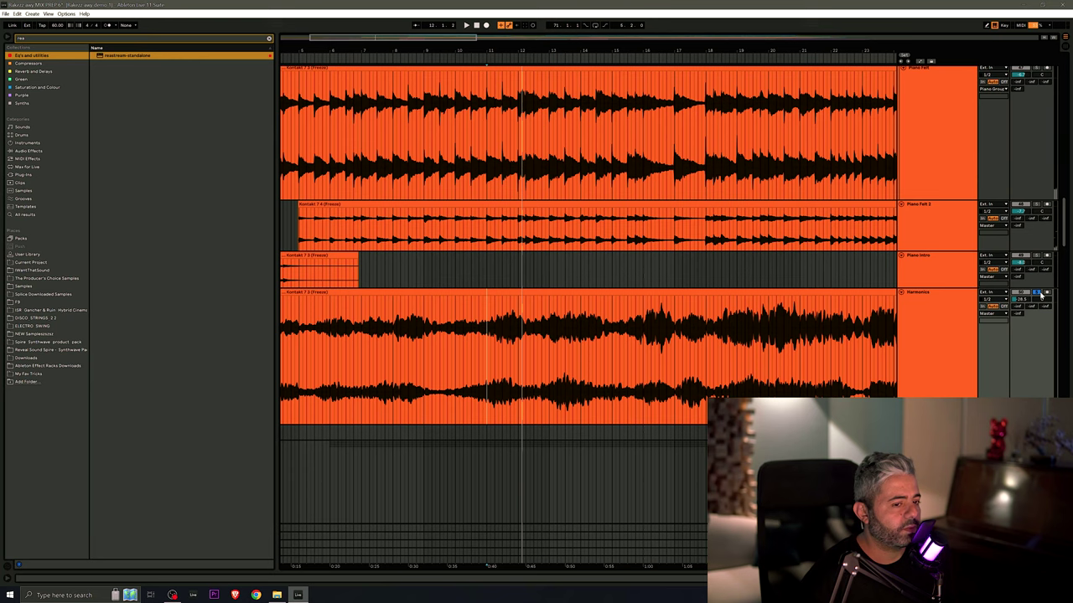
# Audition the Reece and 808 bass tracks of the Synths Group in solo
pyautogui.scroll(3, 471, 318)
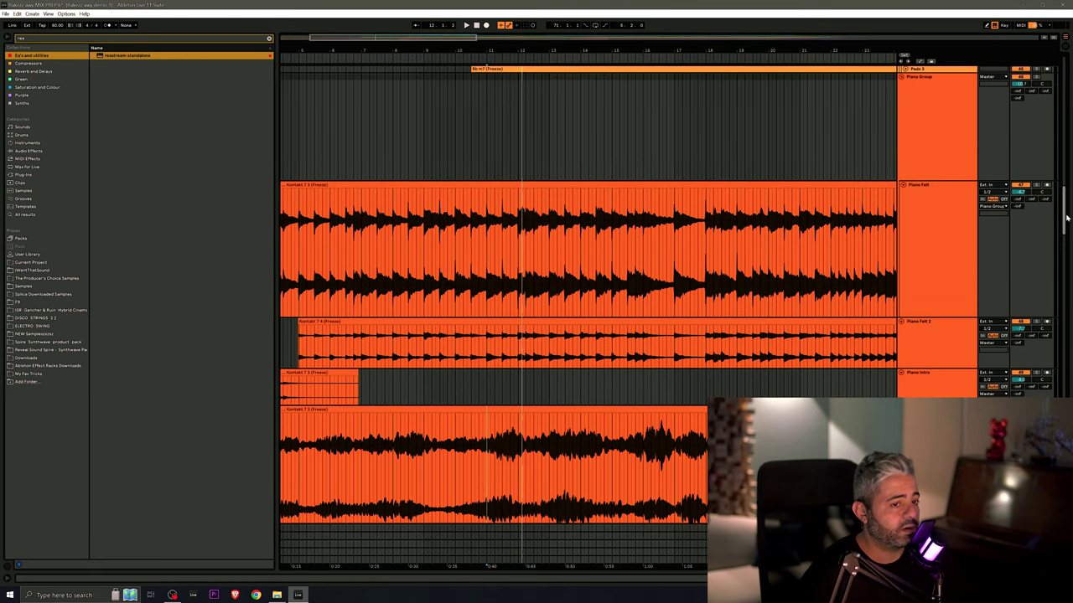
pyautogui.scroll(-8, 1047, 293)
pyautogui.scroll(5, 1067, 203)
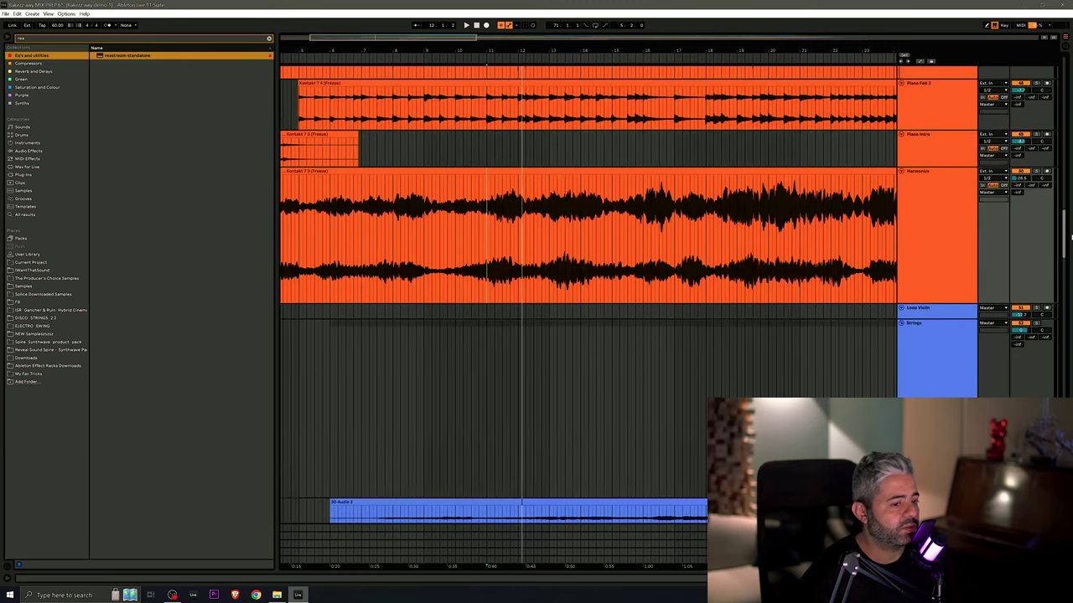
pyautogui.scroll(5, 1066, 203)
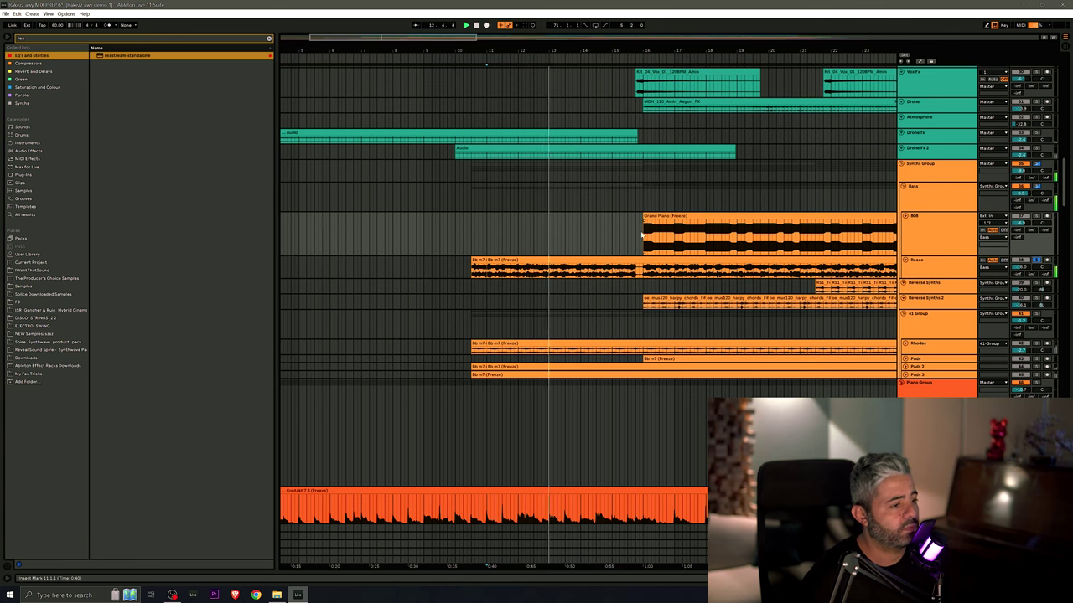
pyautogui.click(1034, 216)
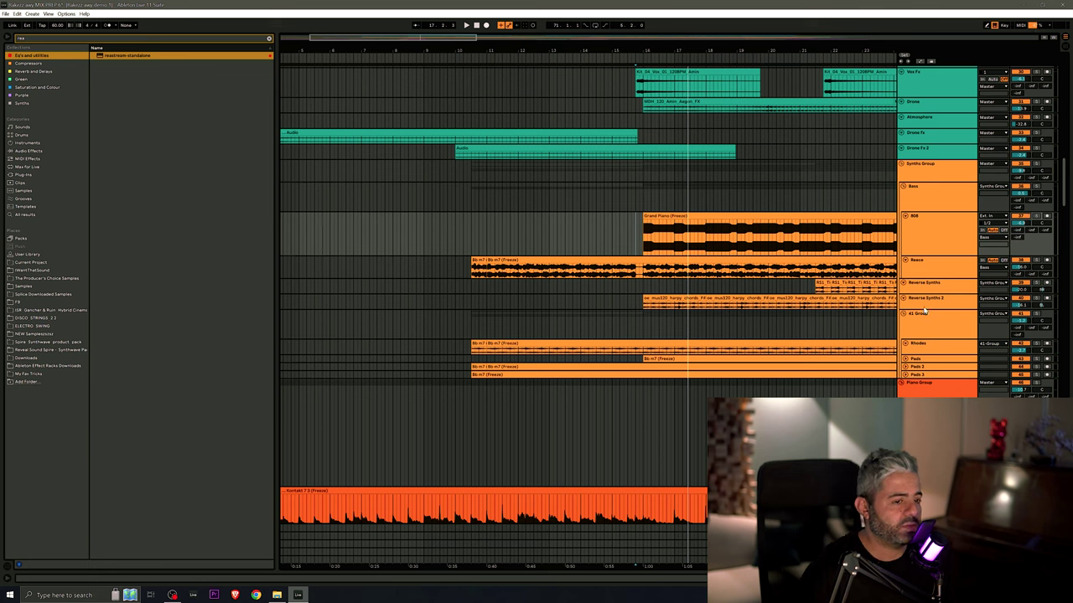
# Unfold the Pads tracks, then audition the 41 Group in solo together with the Piano Group
pyautogui.click(904, 359)
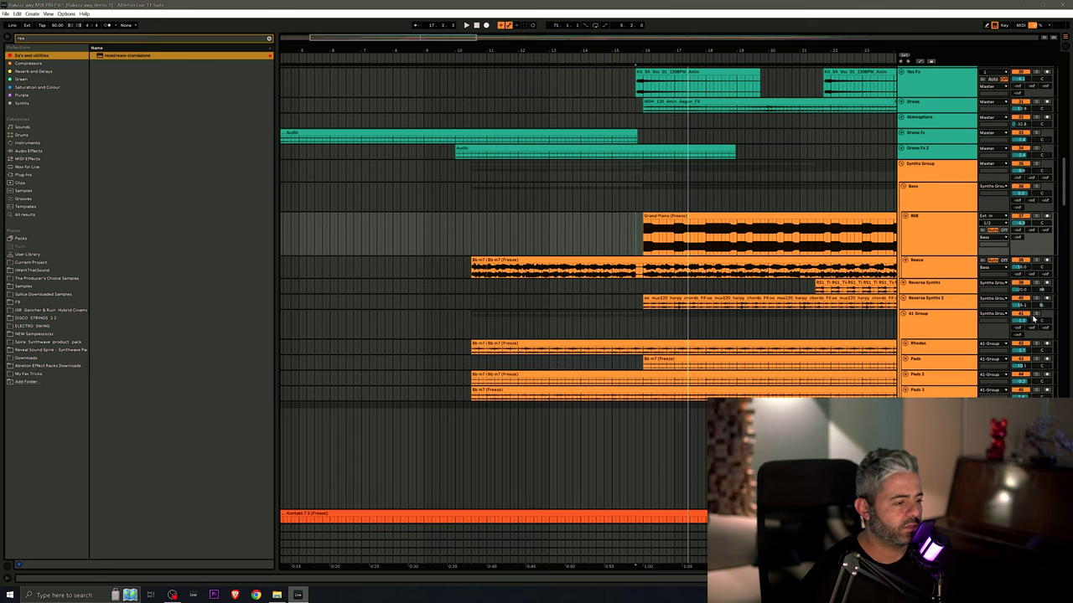
pyautogui.press('space')
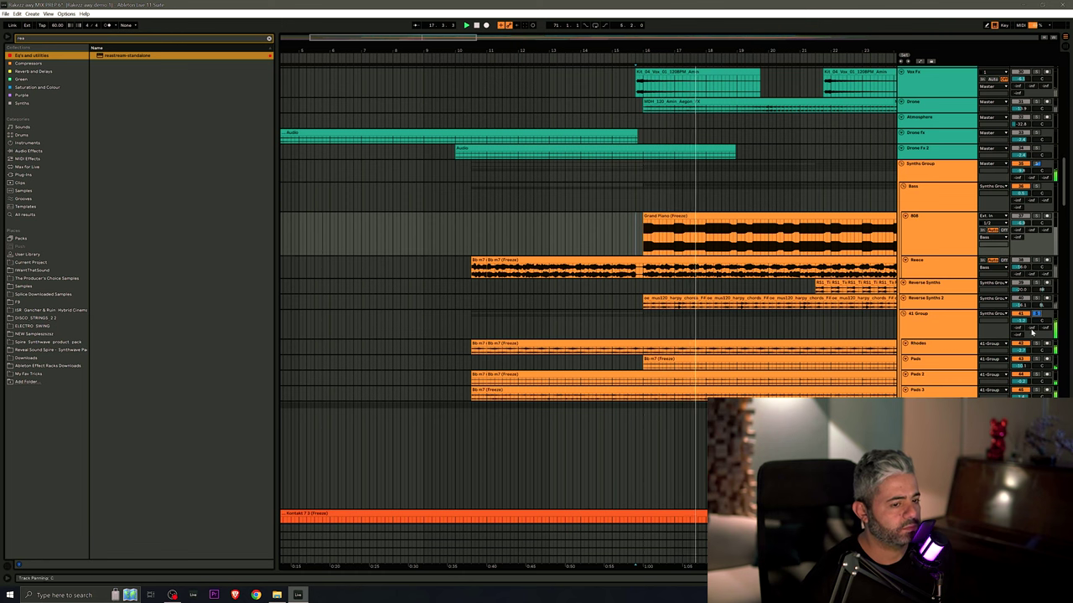
pyautogui.scroll(-3, 1032, 332)
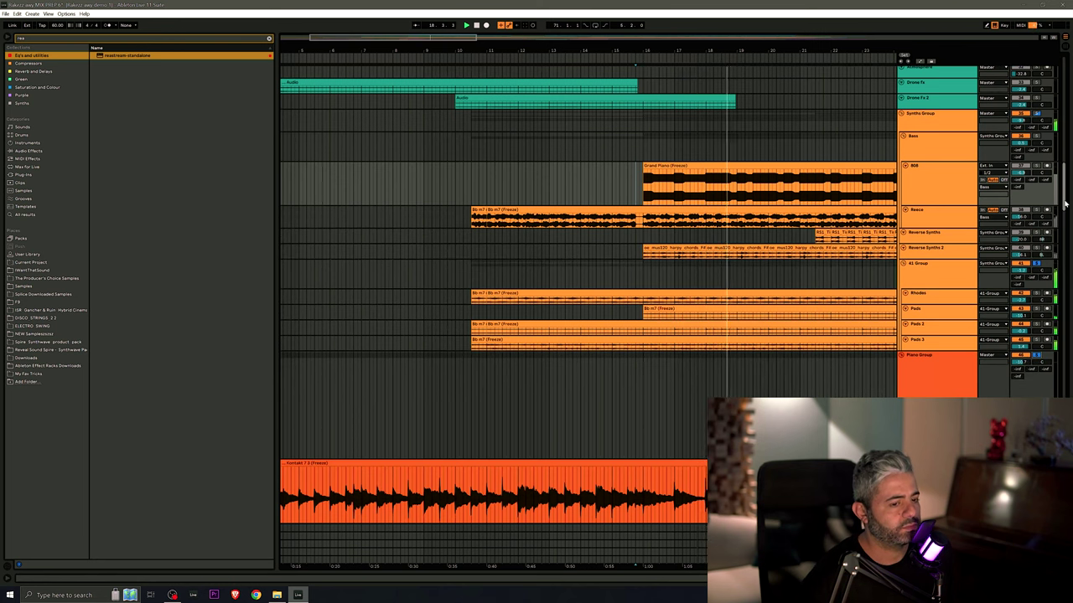
pyautogui.moveTo(1064, 204); pyautogui.dragTo(1069, 231)
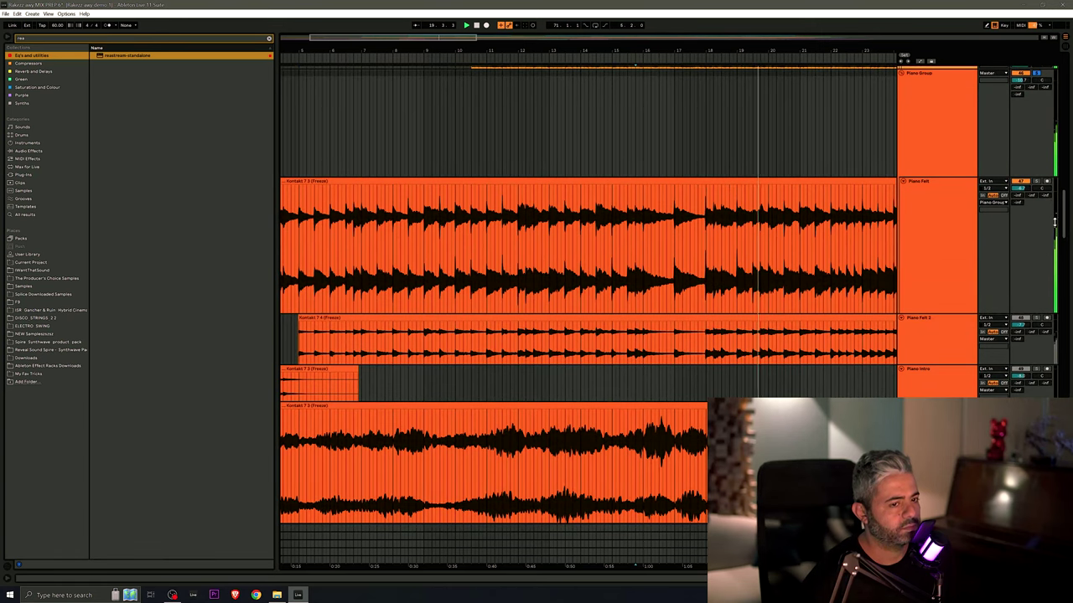
pyautogui.scroll(10, 885, 249)
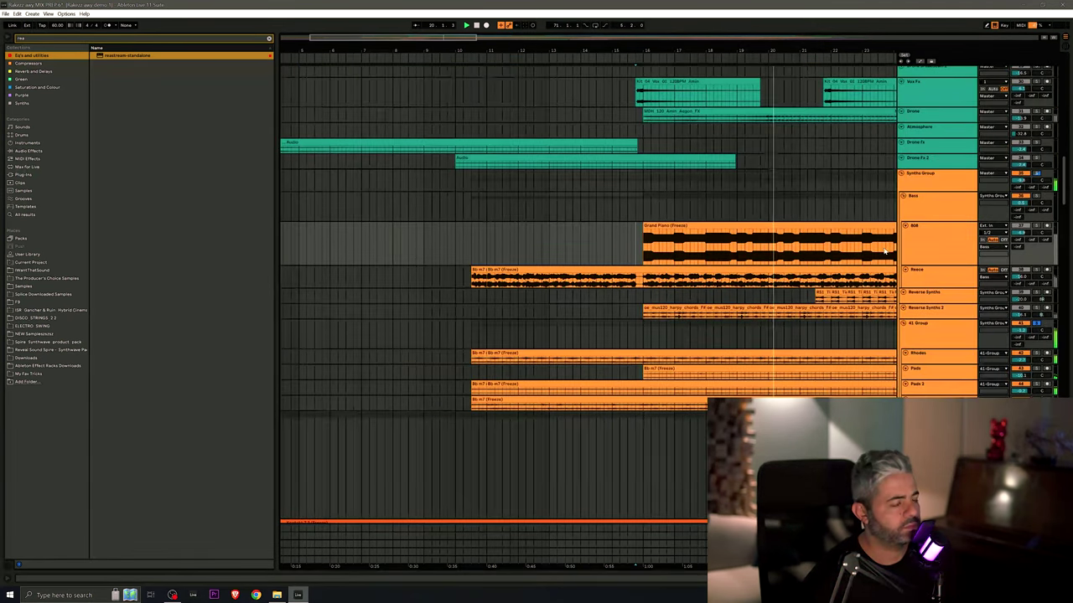
pyautogui.hscroll(-2, 884, 250)
pyautogui.hscroll(2, 884, 250)
pyautogui.moveTo(1065, 190); pyautogui.dragTo(1066, 154)
pyautogui.press('space')
# Fit all tracks into the arrangement height and play the drum and crash tracks in solo
pyautogui.scroll(-3, 1046, 267)
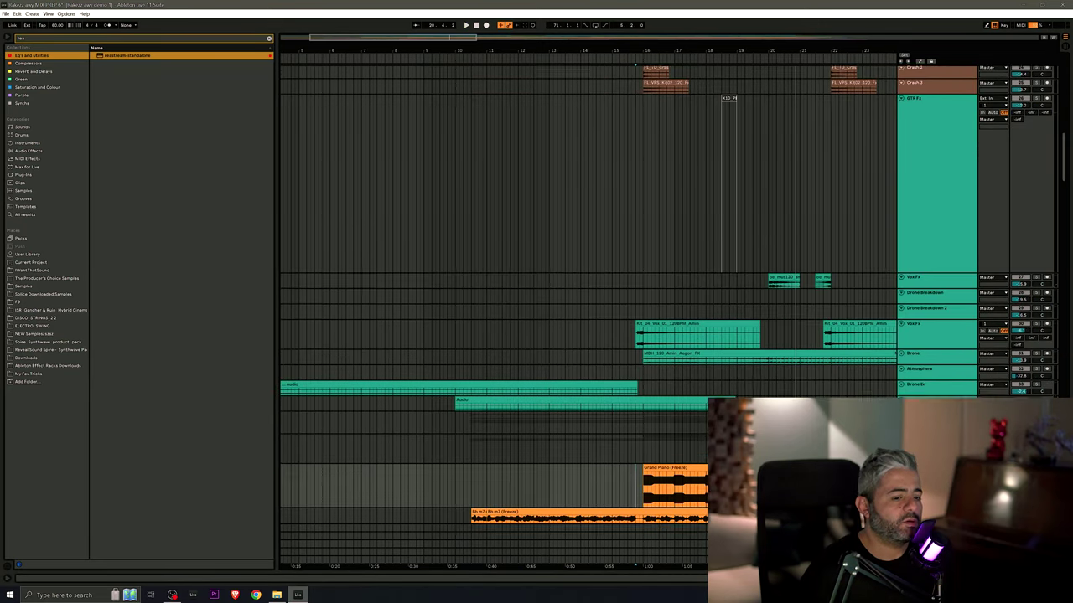
pyautogui.scroll(-1, 587, 251)
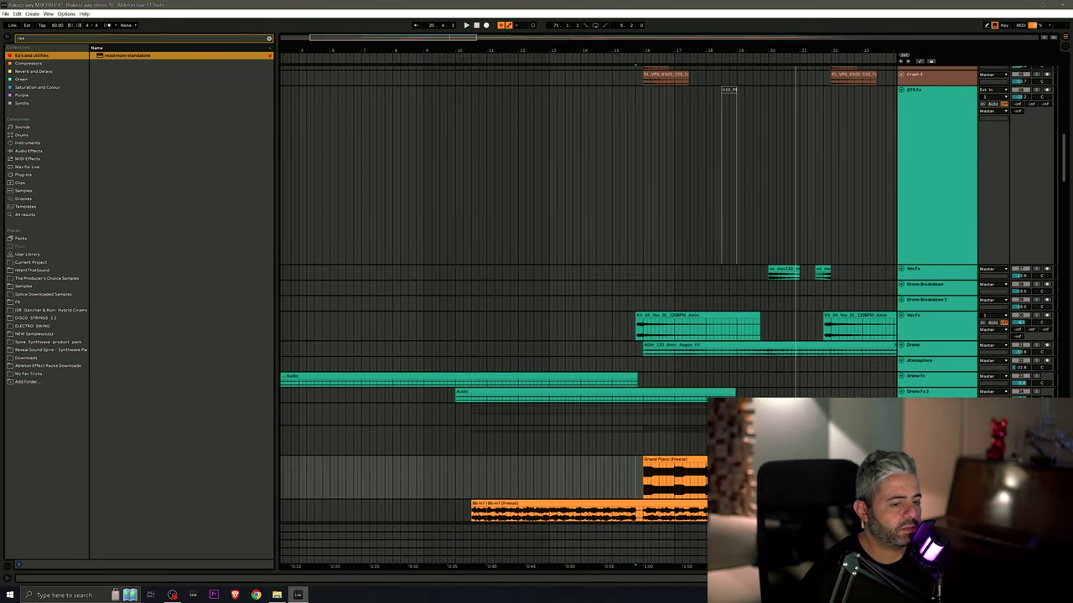
pyautogui.moveTo(1067, 155); pyautogui.dragTo(1060, 48)
pyautogui.press('h')
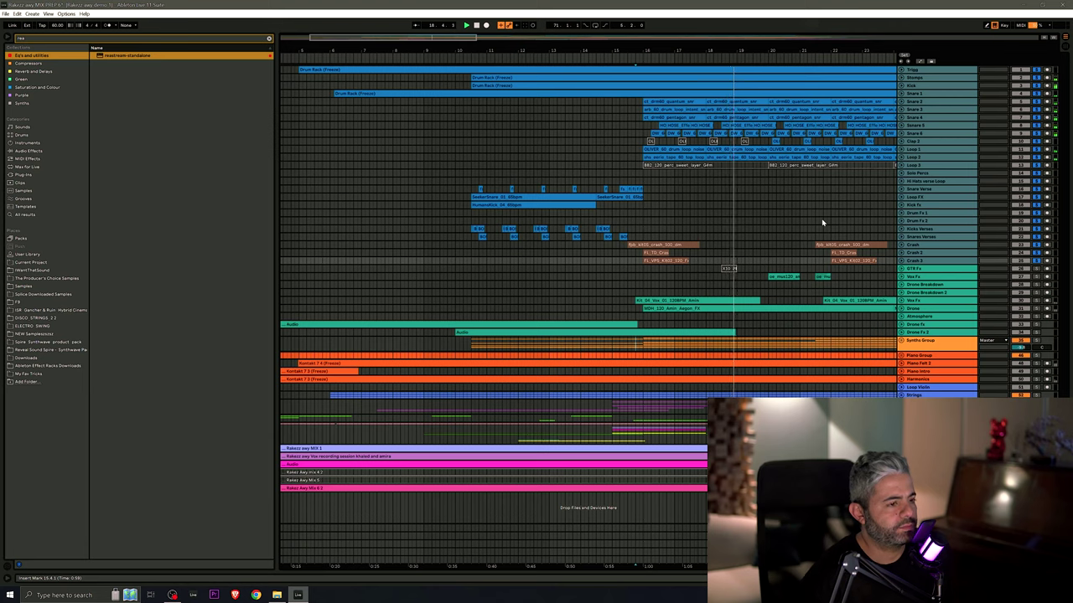
pyautogui.hscroll(8, 822, 222)
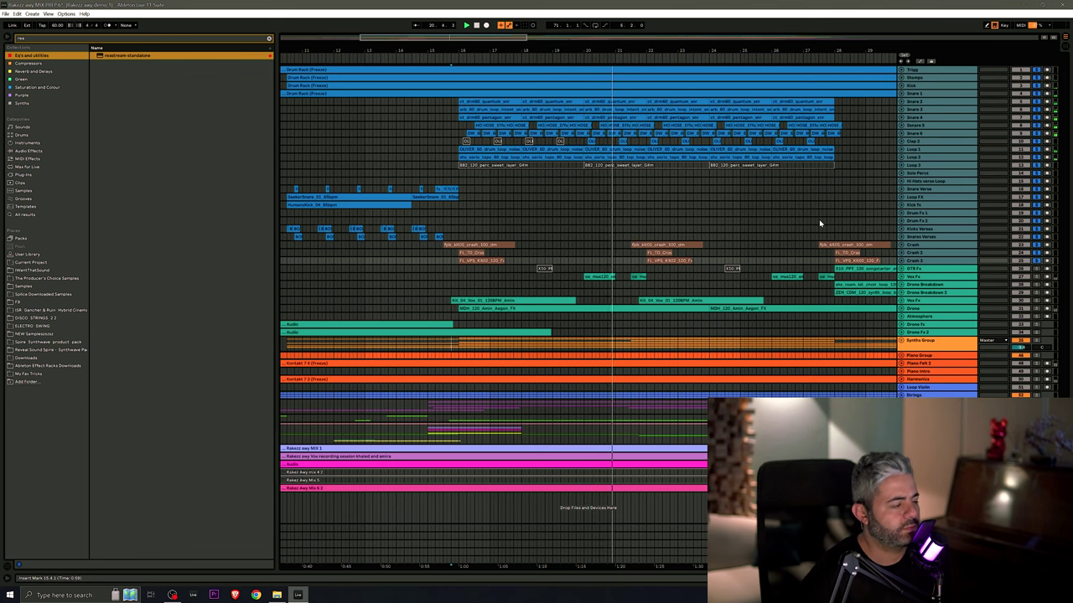
# Unsolo the drum and crash tracks and select the effects tracks from GTR Fx through Drone Fx 2
pyautogui.click(1033, 264)
pyautogui.click(928, 269)
pyautogui.keyDown('shift'); pyautogui.click(930, 332); pyautogui.keyUp('shift')
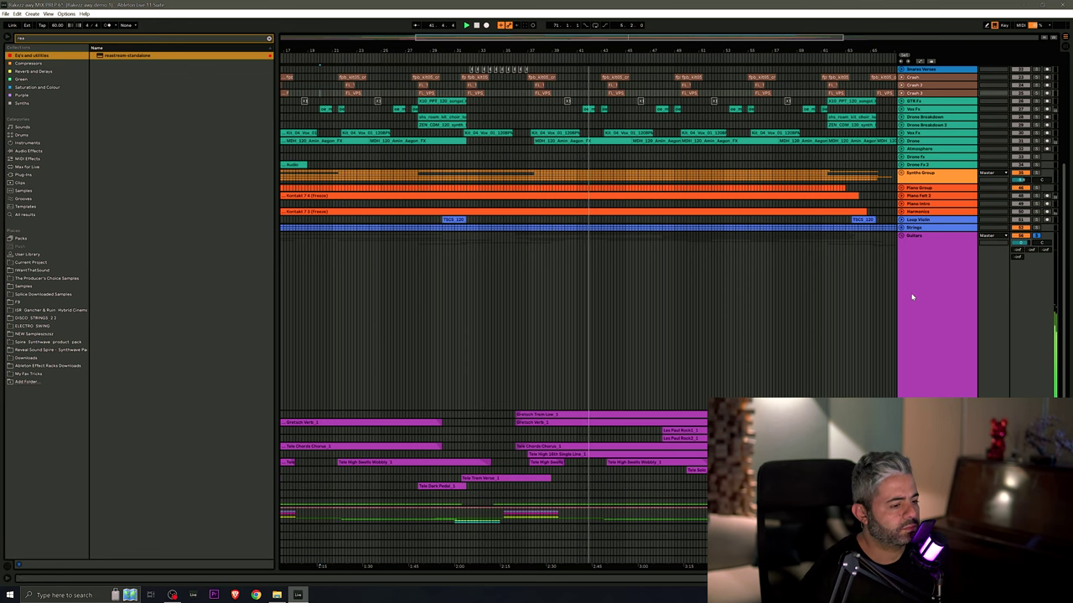
# Unfold the Strings group and play it in solo from bar 41
pyautogui.scroll(-2, 912, 297)
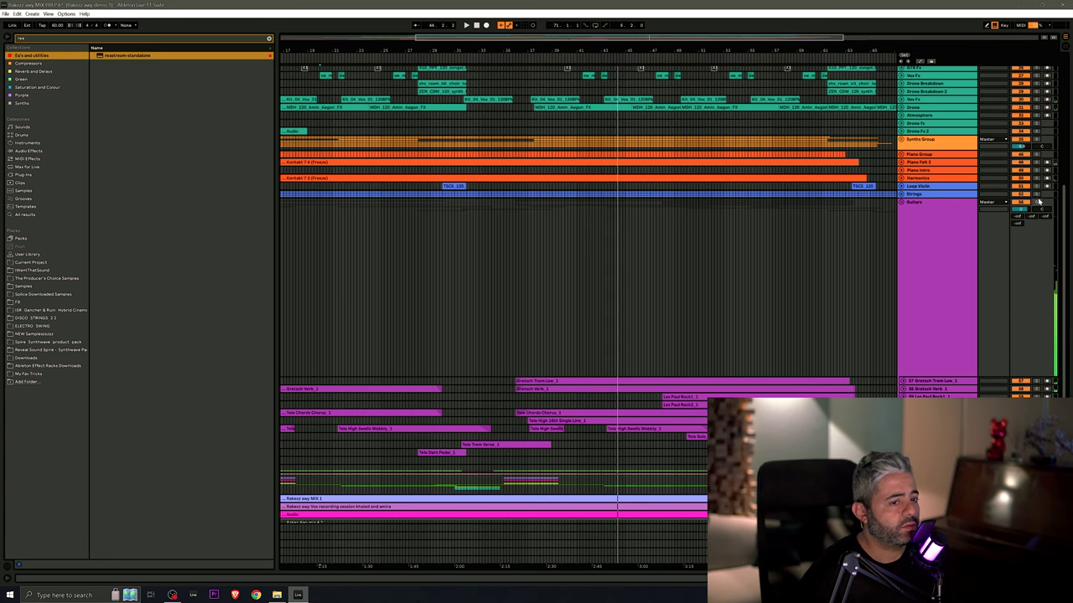
pyautogui.click(901, 195)
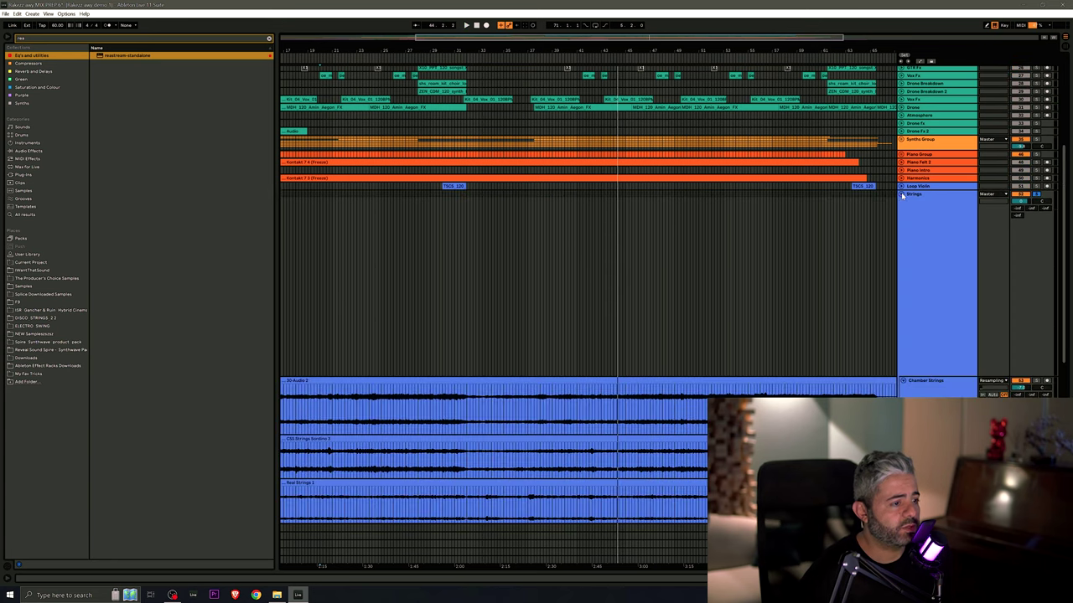
pyautogui.click(581, 67)
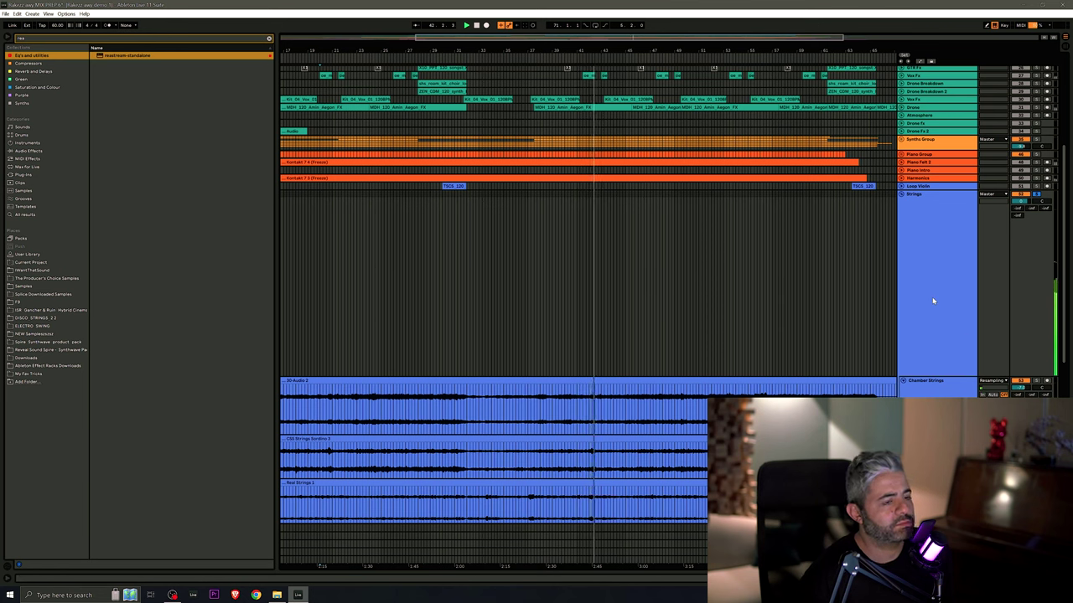
# Unfold the All Vox group and bring its vocal tracks into view
pyautogui.moveTo(1066, 183); pyautogui.dragTo(1065, 314)
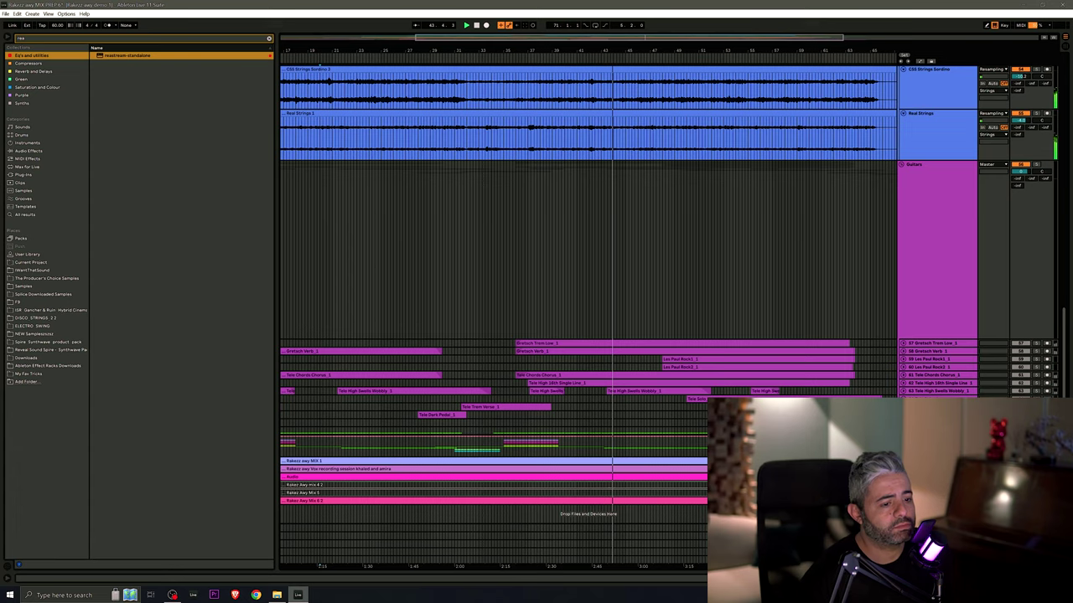
pyautogui.click(902, 439)
pyautogui.scroll(-3, 901, 438)
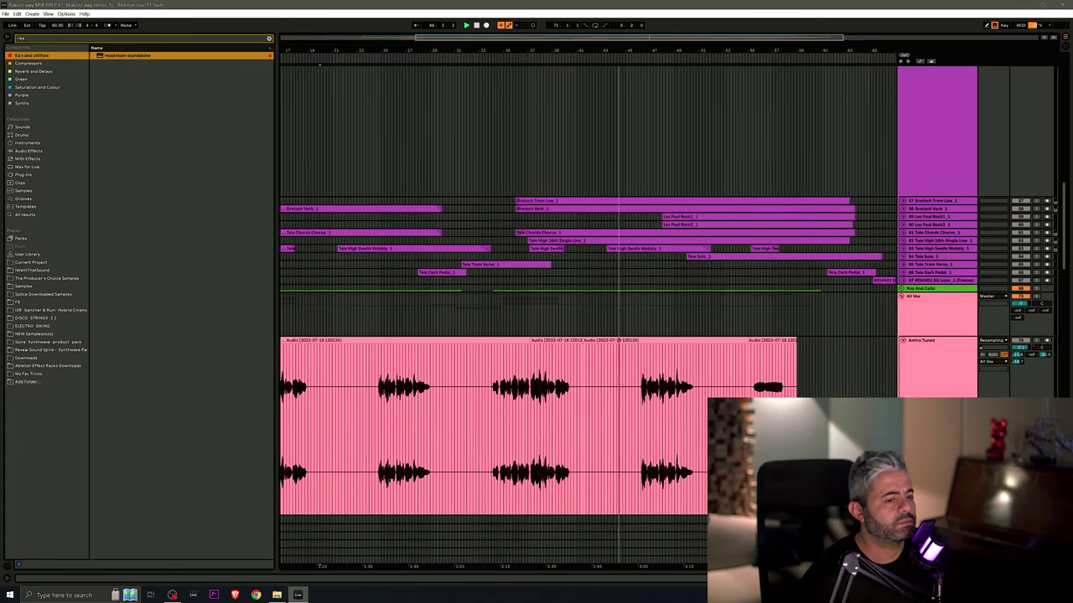
# Unfold the Nay And Cello group and play it in solo from about bar 42
pyautogui.scroll(-2, 924, 265)
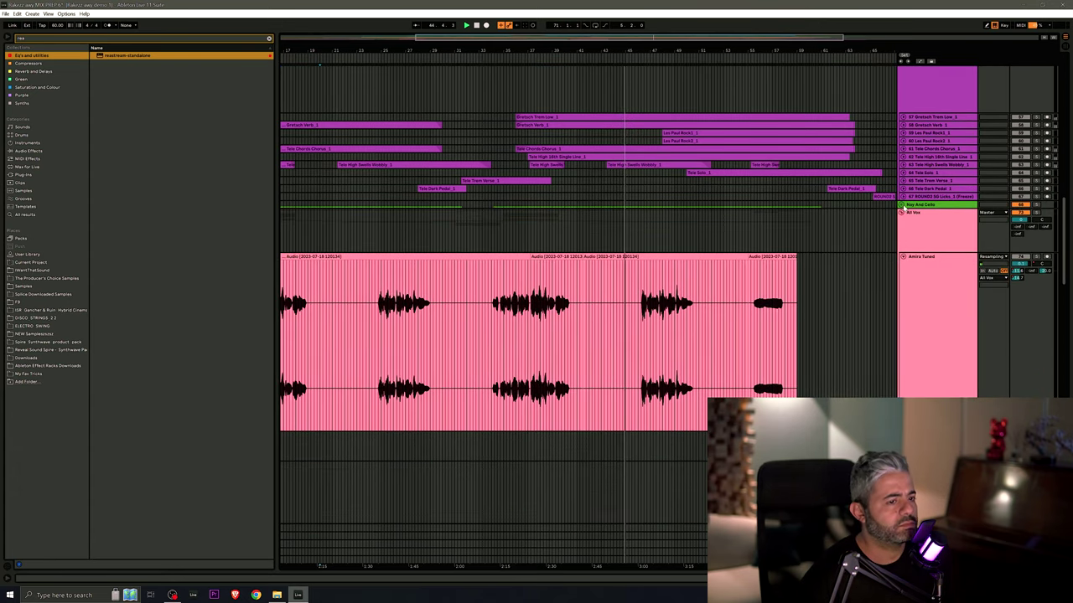
pyautogui.click(902, 205)
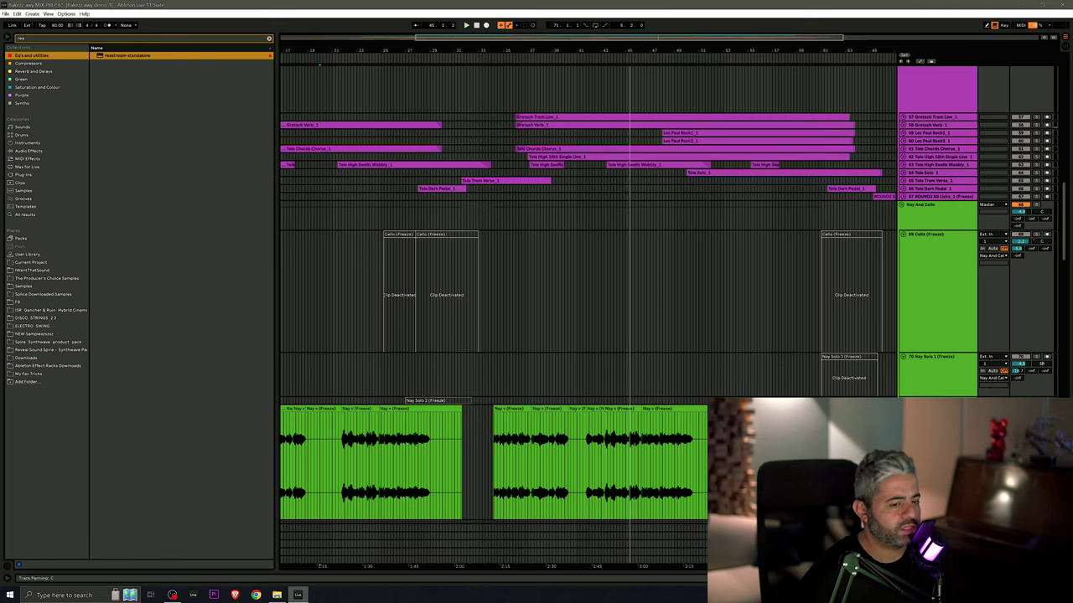
pyautogui.click(591, 453)
pyautogui.press('space')
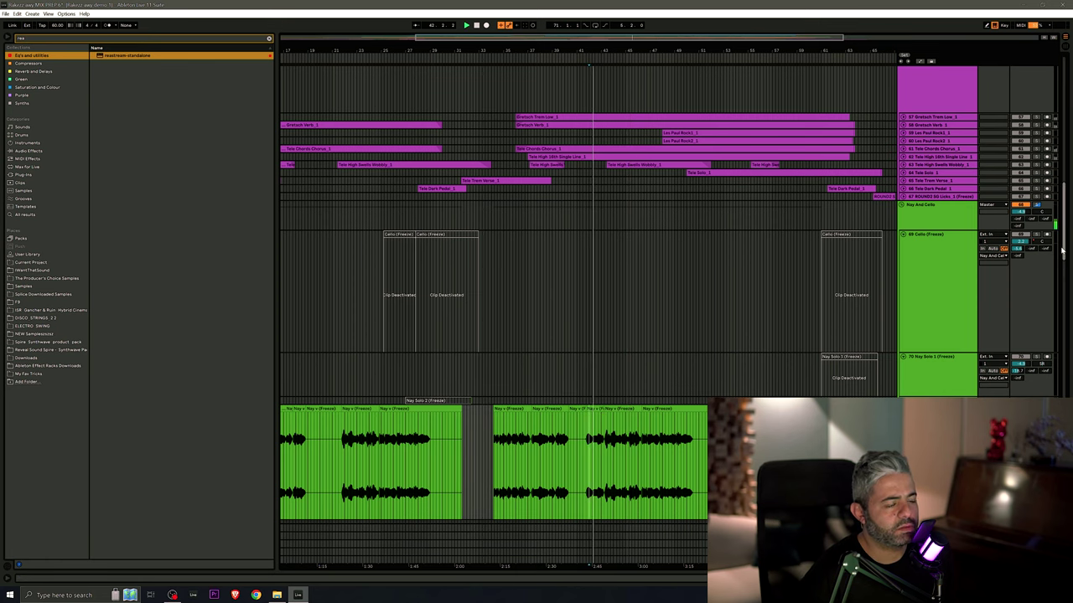
# Add the Guitars, Strings, Loop Violin, Harmonics, Piano Felt 2, Piano Group and Synths Group to the solo during playback
pyautogui.scroll(5, 1061, 250)
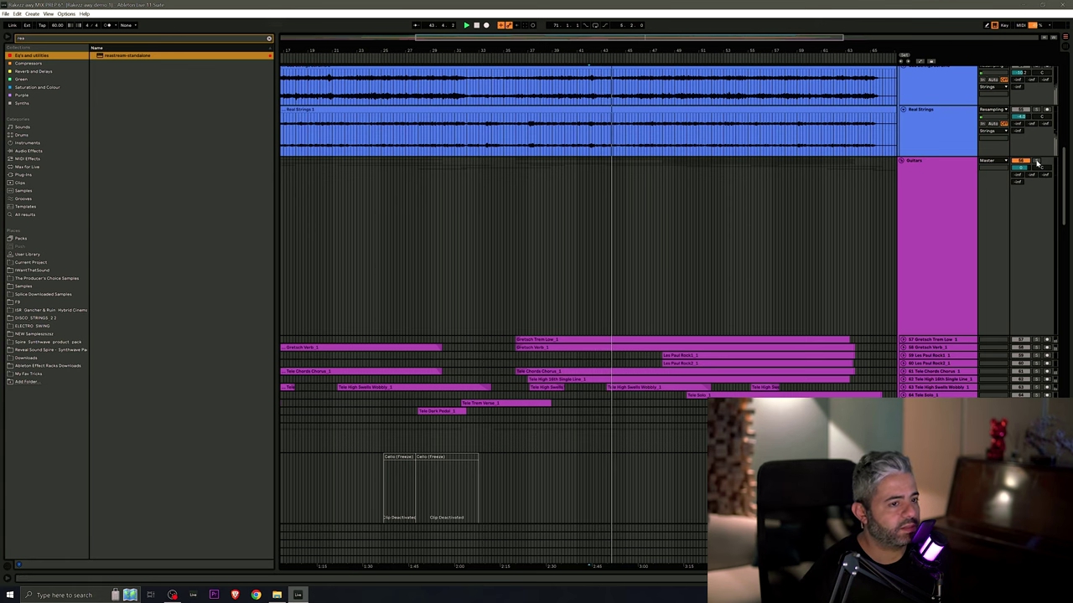
pyautogui.scroll(2, 1063, 193)
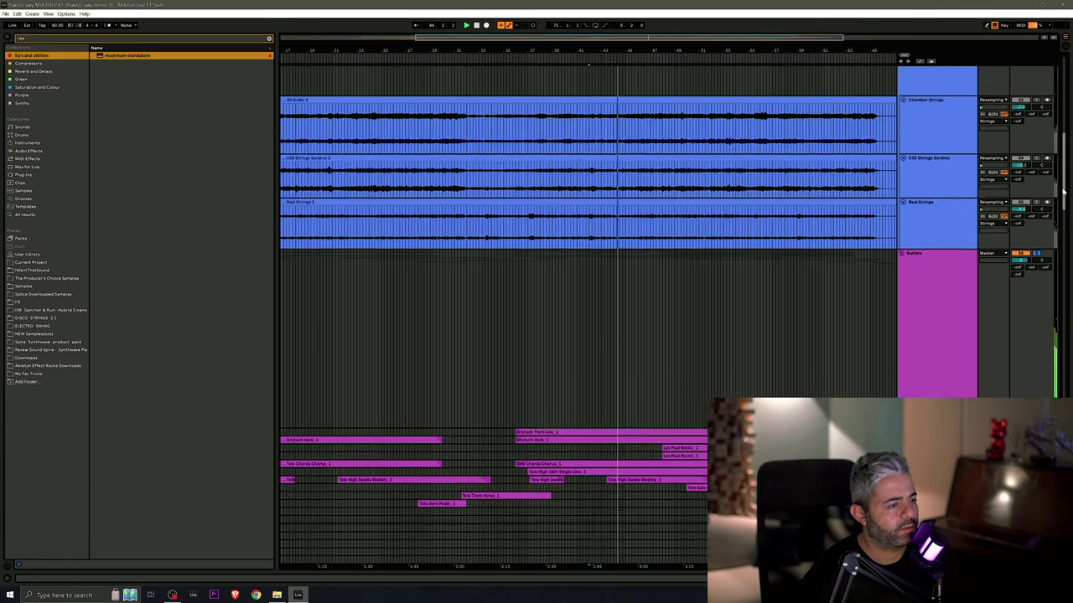
pyautogui.scroll(2, 1062, 192)
pyautogui.scroll(3, 1048, 181)
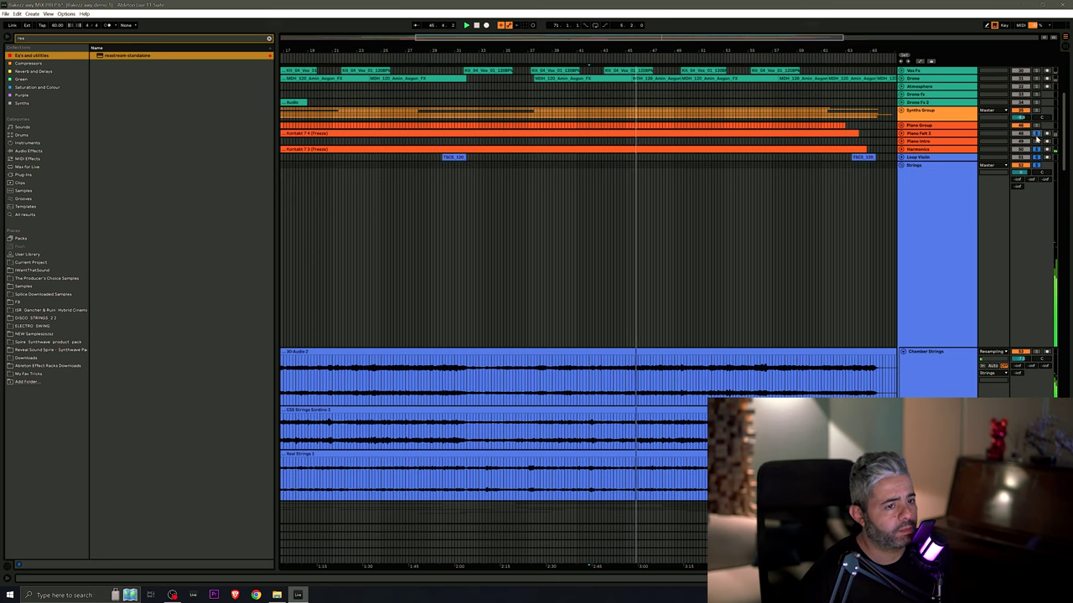
pyautogui.scroll(2, 1006, 258)
pyautogui.scroll(1, 1006, 258)
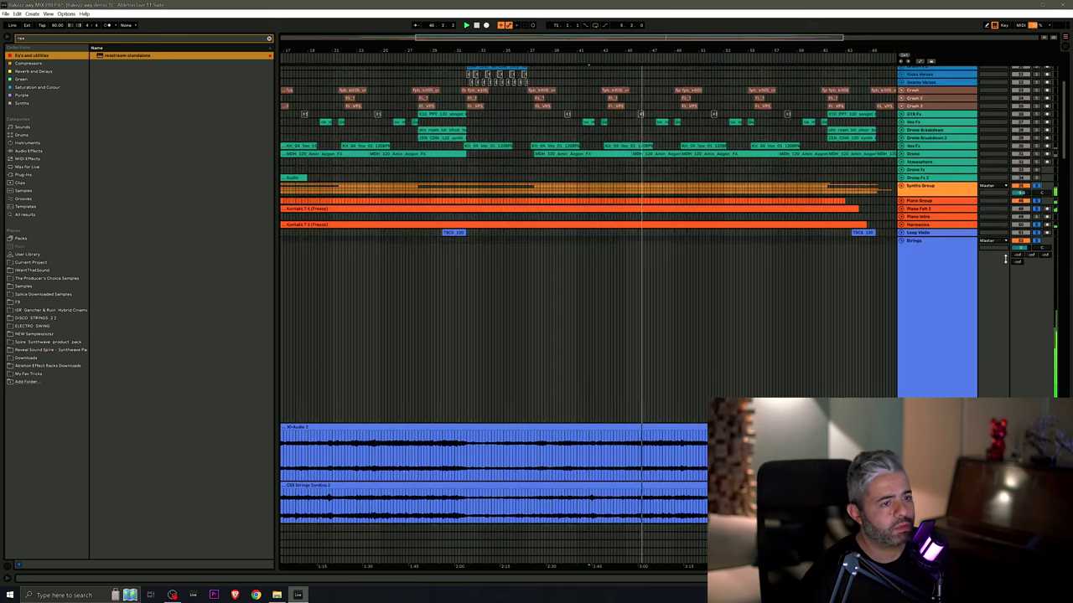
# Add the effects, crash and drum tracks, from Tripp down through Drone Fx 2, to the solo and listen to them together
pyautogui.click(1045, 122)
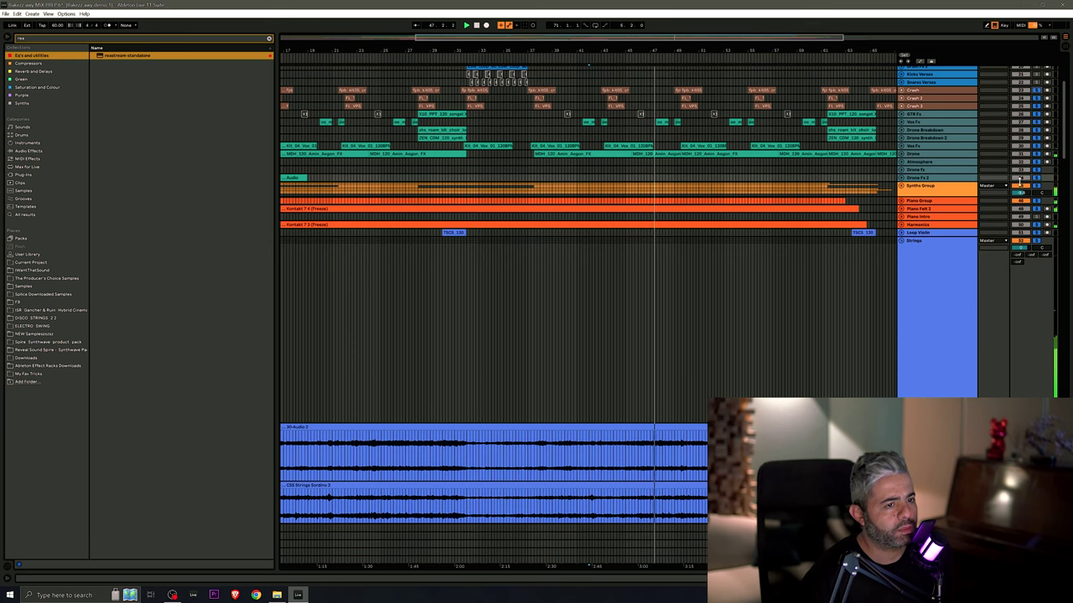
pyautogui.scroll(4, 1029, 146)
pyautogui.scroll(2, 941, 225)
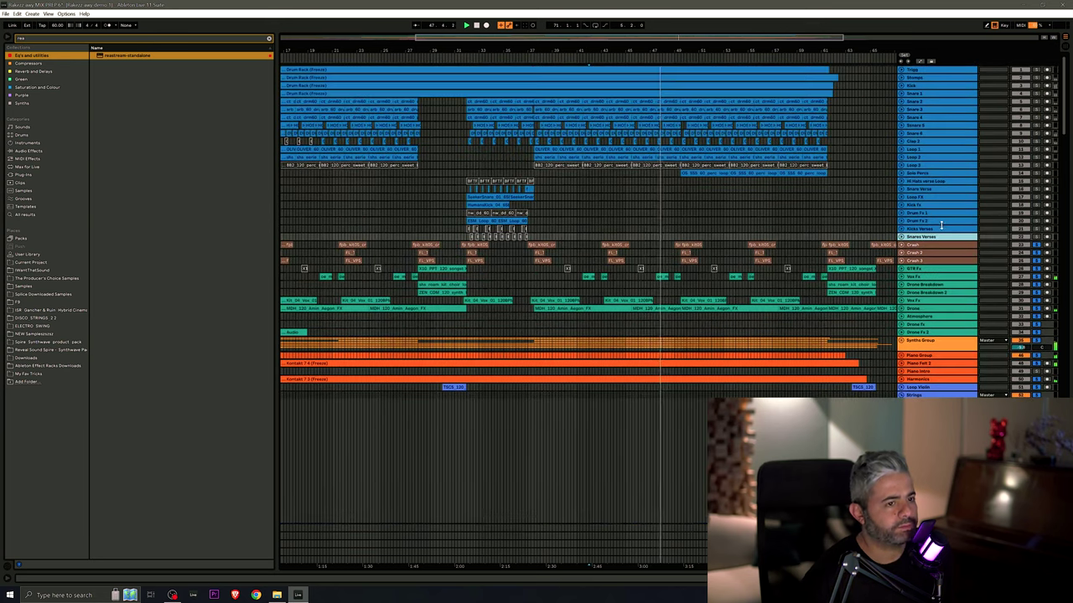
pyautogui.keyDown('shift'); pyautogui.click(943, 70); pyautogui.keyUp('shift')
pyautogui.click(1037, 71)
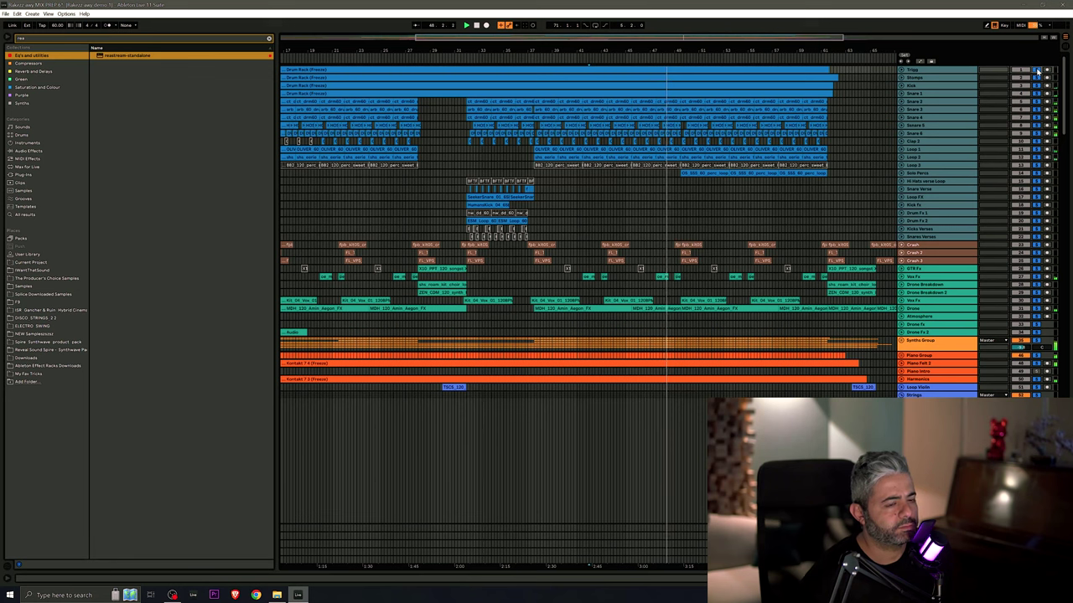
pyautogui.moveTo(1064, 79)
pyautogui.mouseDown()
pyautogui.moveTo(1065, 470)
pyautogui.moveTo(1071, 70)
pyautogui.mouseUp()
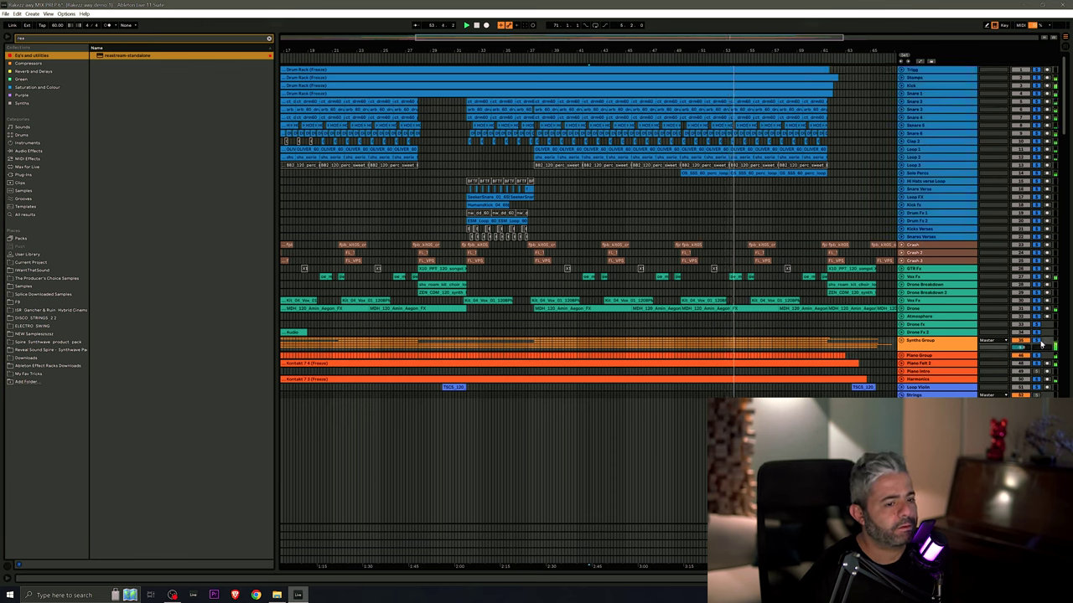
# Stop playback and clear the solos of the drum tracks from Tripp through Snares Verses, the Guitars group and all other soloed tracks
pyautogui.click(932, 70)
pyautogui.keyDown('shift'); pyautogui.click(934, 237); pyautogui.keyUp('shift')
pyautogui.click(1038, 70)
pyautogui.moveTo(1064, 76); pyautogui.dragTo(1063, 145)
pyautogui.scroll(-5, 1048, 138)
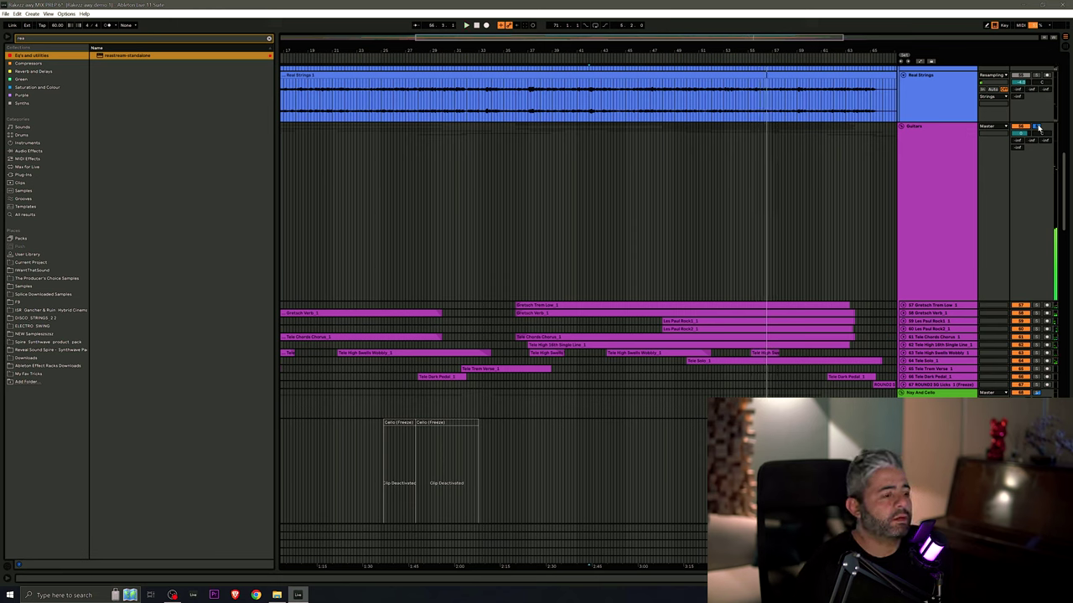
pyautogui.click(1039, 128)
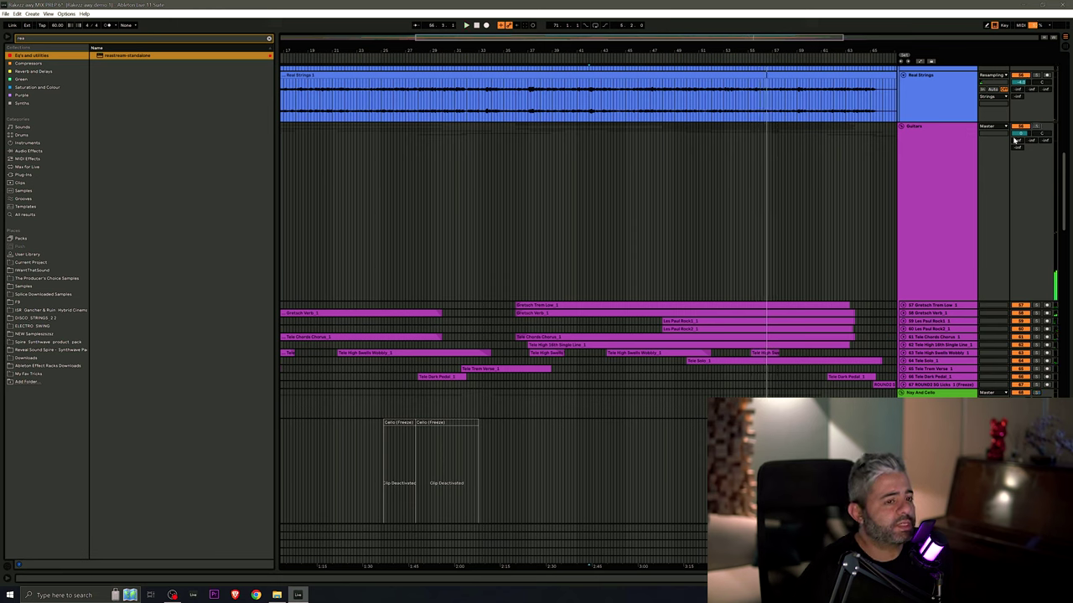
# Fold all tracks and groups in the arrangement and place the insert marker near bar 64
pyautogui.keyDown('alt'); pyautogui.click(901, 127); pyautogui.keyUp('alt')
pyautogui.click(868, 151)
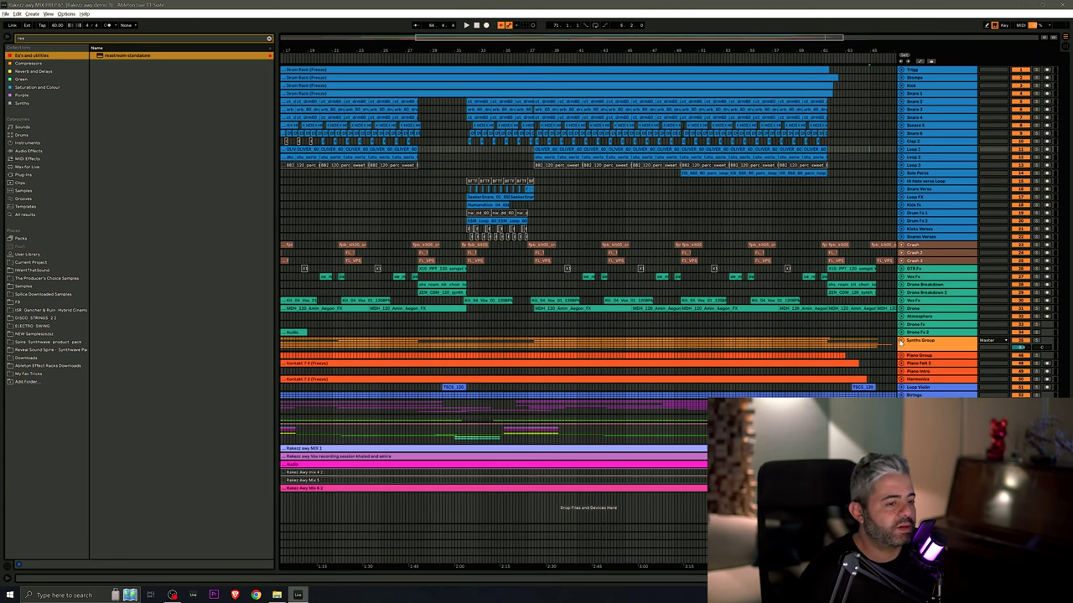
# Unfold all tracks to look over the guitar, Nay And Cello and drum tracks, and fold everything back
pyautogui.keyDown('alt'); pyautogui.click(901, 341); pyautogui.keyUp('alt')
pyautogui.moveTo(1066, 183); pyautogui.dragTo(1070, 317)
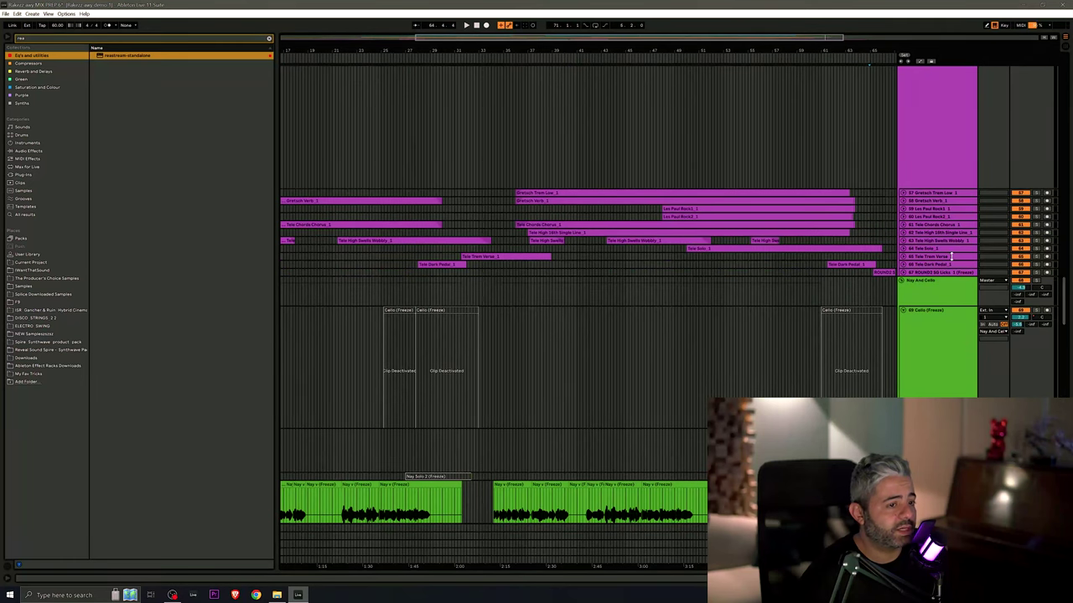
pyautogui.keyDown('alt'); pyautogui.click(903, 196); pyautogui.keyUp('alt')
pyautogui.moveTo(1066, 277); pyautogui.dragTo(1069, 57)
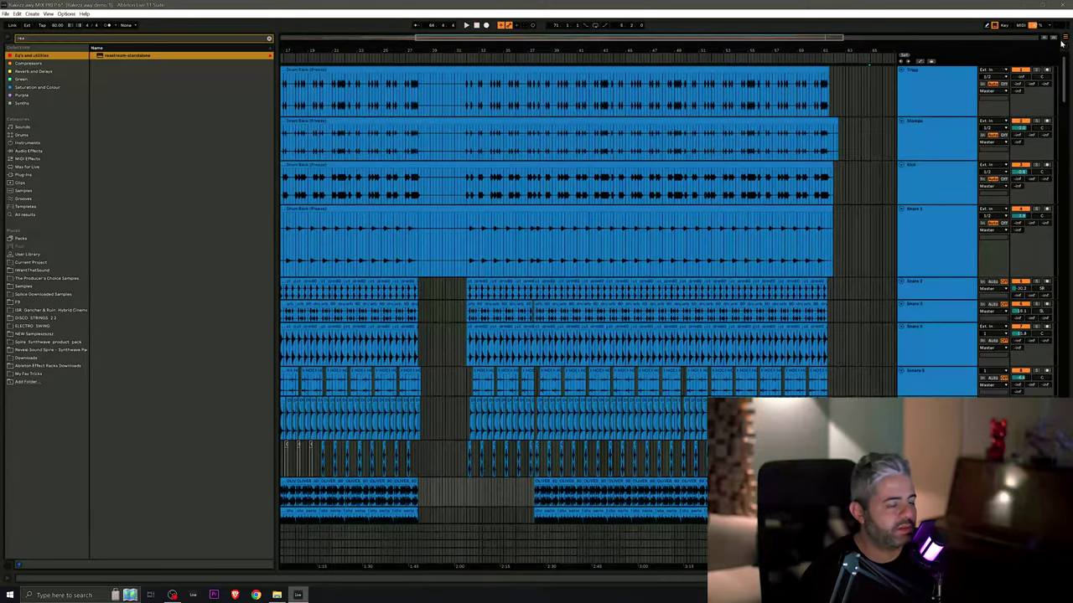
pyautogui.keyDown('alt'); pyautogui.click(902, 72); pyautogui.keyUp('alt')
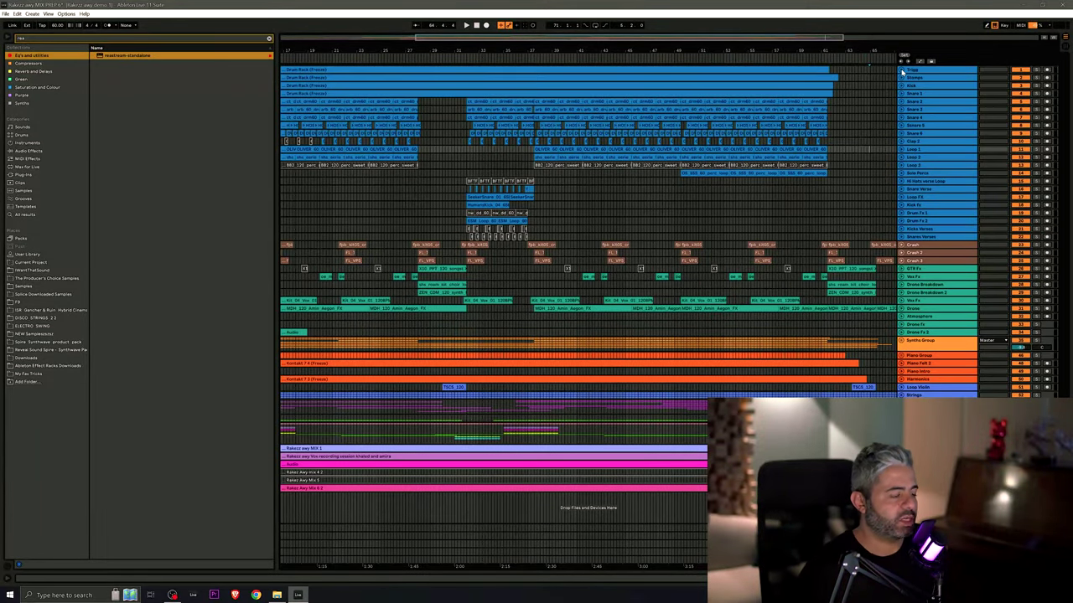